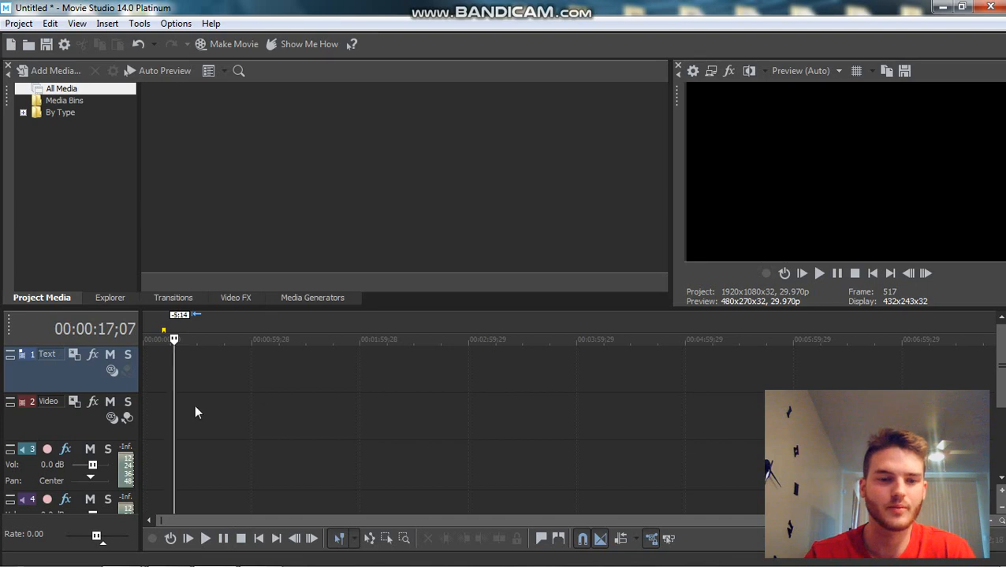
Open the sample folder in the Videos library and reposition its window so the project media area is uncovered.
mouse_move(87, 563)
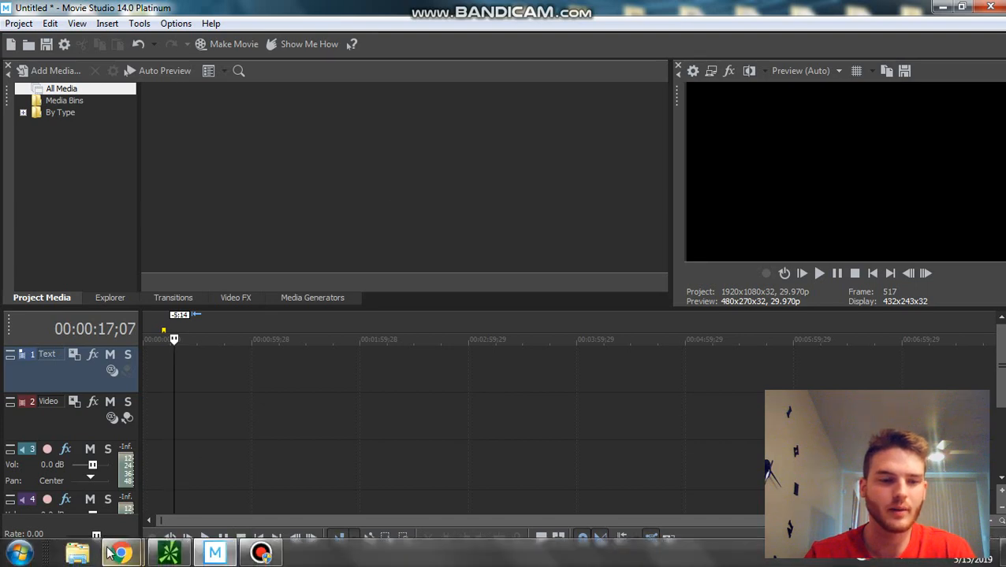
left_click(89, 546)
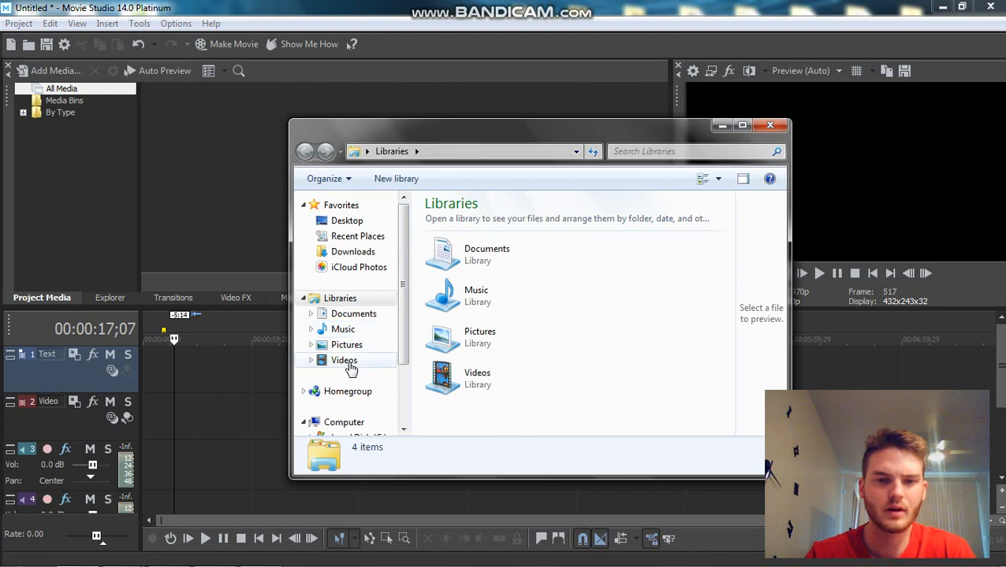
left_click(351, 362)
double_click(543, 331)
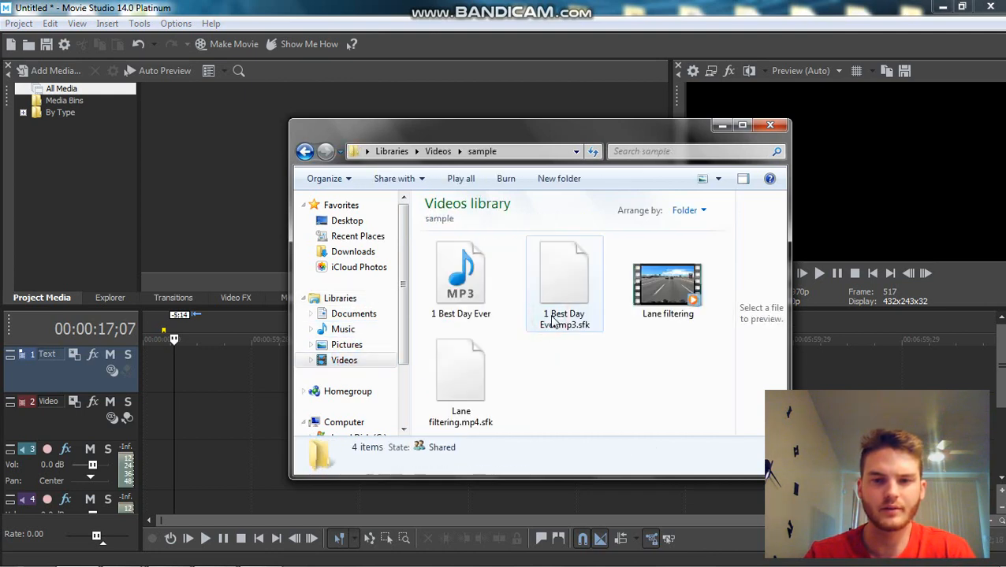
left_click_drag(557, 140, 505, 269)
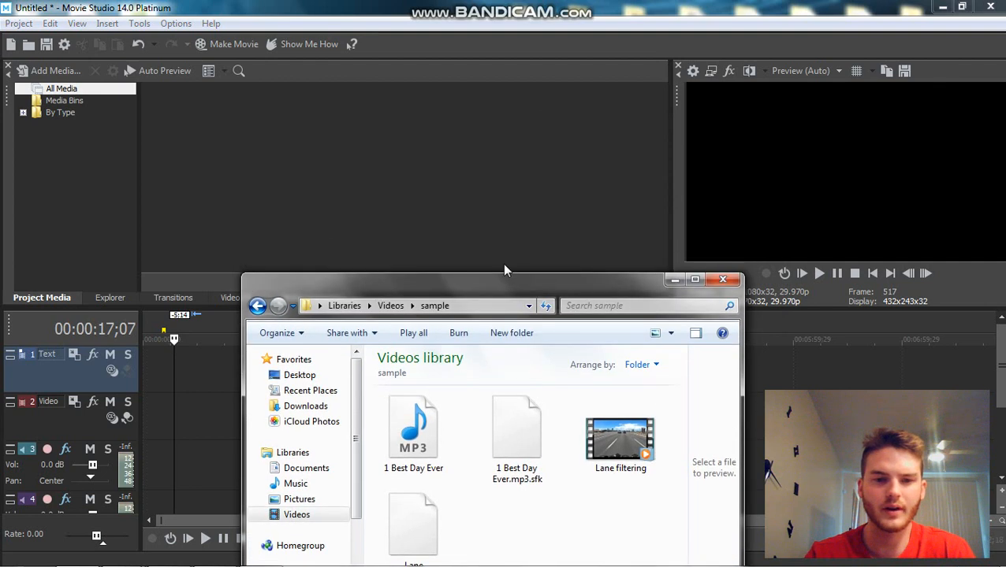
Add 1 Best Day Ever.mp3 and Lane filtering.mp4 from the sample folder to the project media and close the folder window.
left_click(430, 448)
left_click_drag(247, 164, 244, 161)
left_click_drag(616, 465, 342, 138)
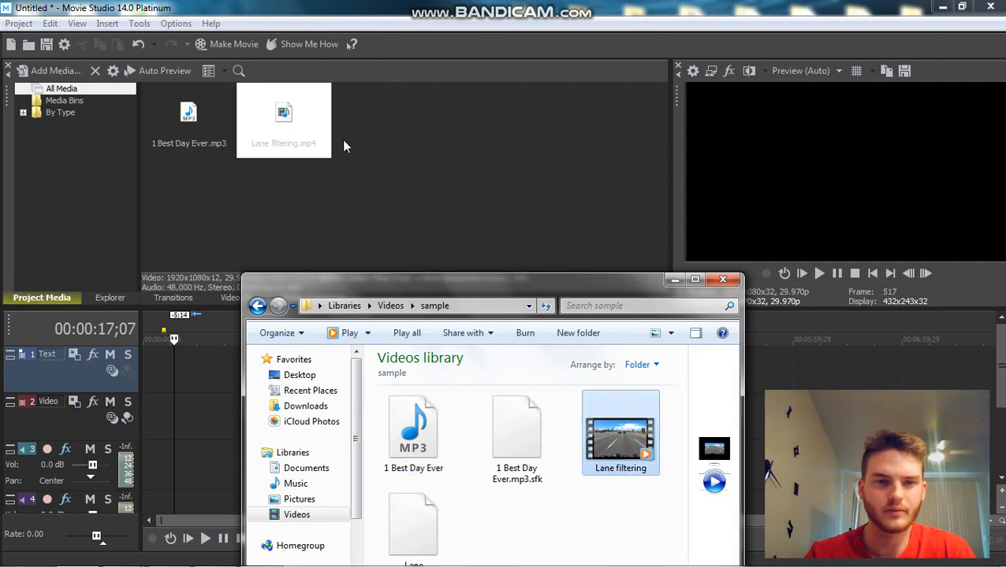
left_click(722, 279)
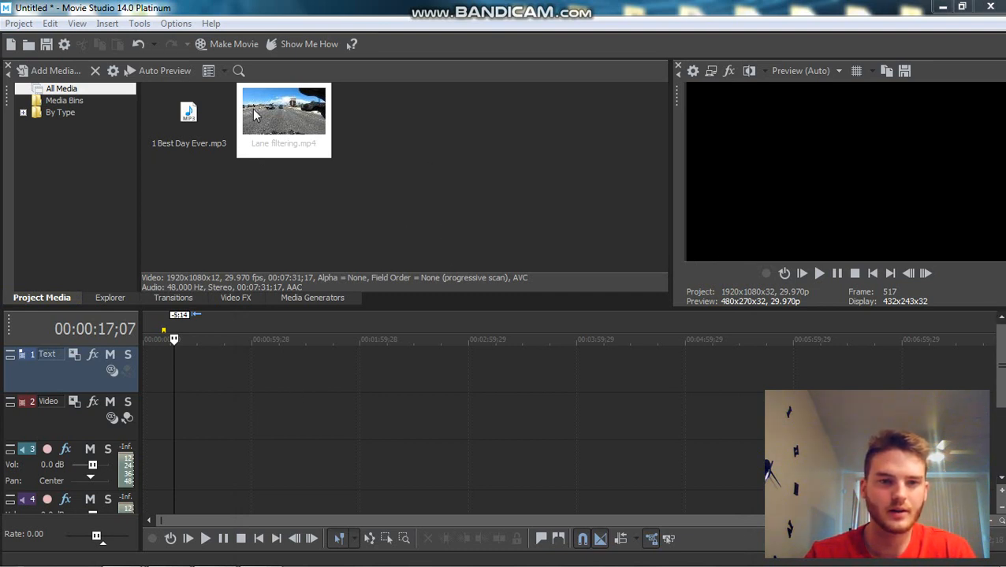
Place Lane filtering.mp4 at the start of the Video track and 1 Best Day Ever.mp3 at the start of audio track 4.
left_click_drag(270, 114, 126, 407)
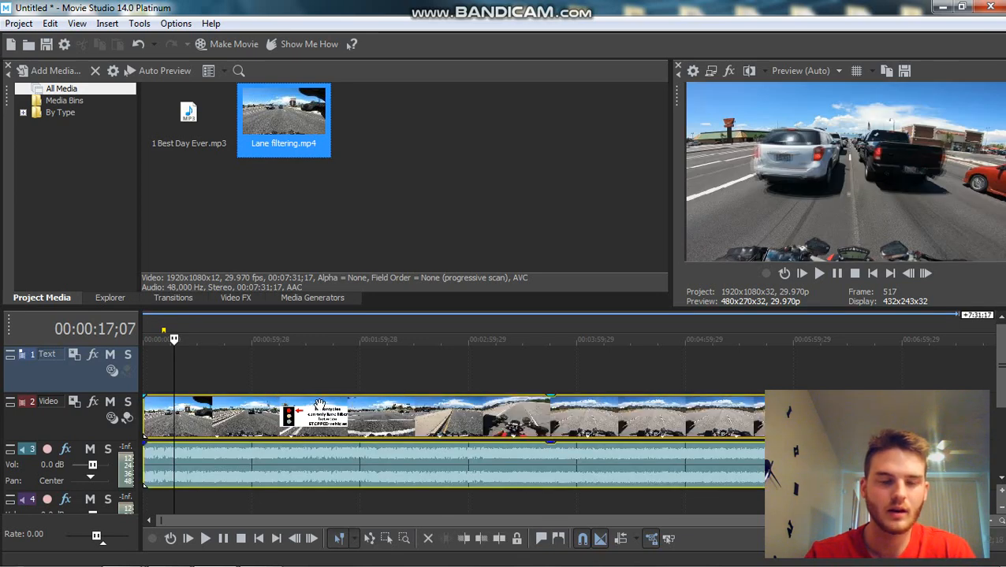
left_click(406, 213)
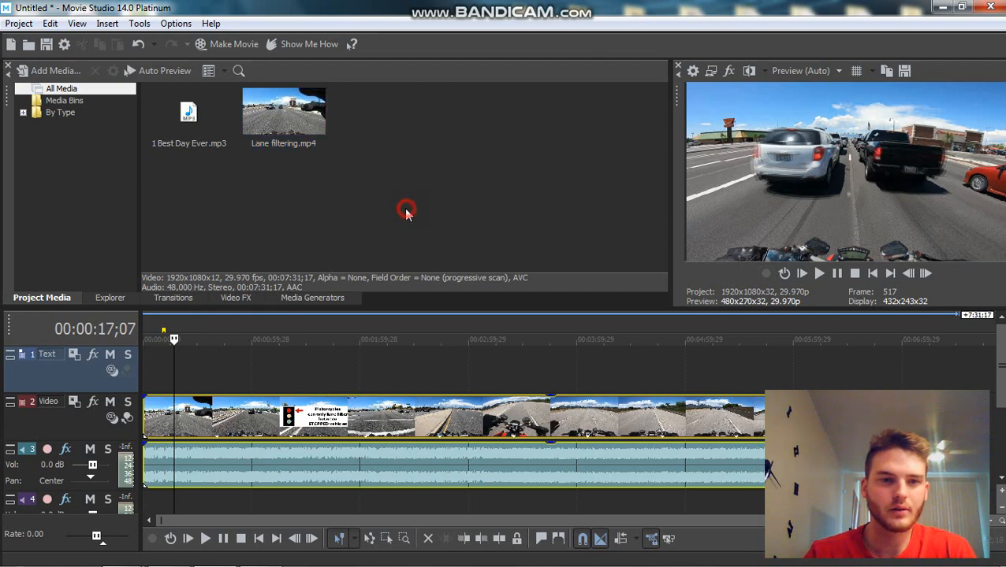
left_click_drag(999, 363, 997, 412)
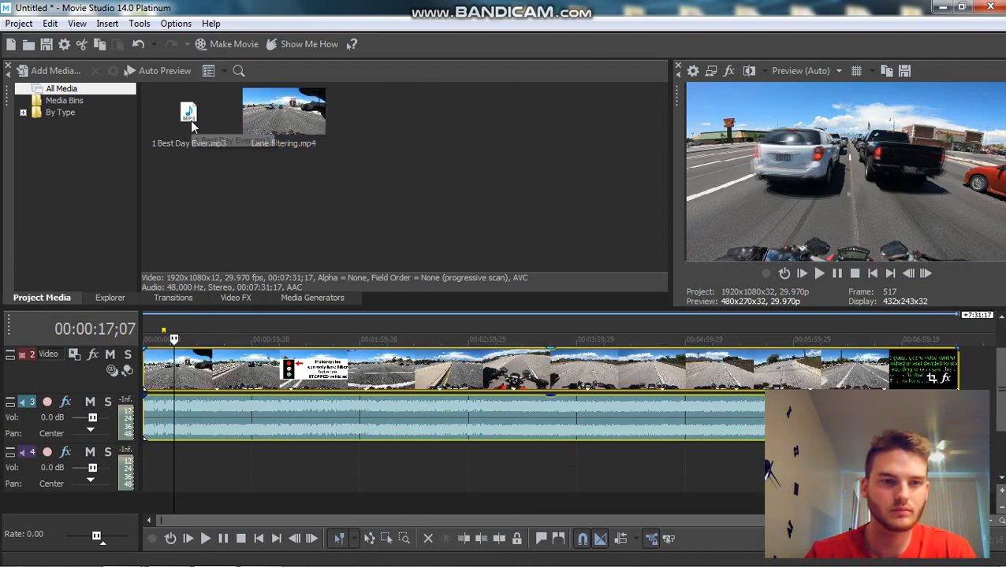
left_click_drag(188, 112, 148, 452)
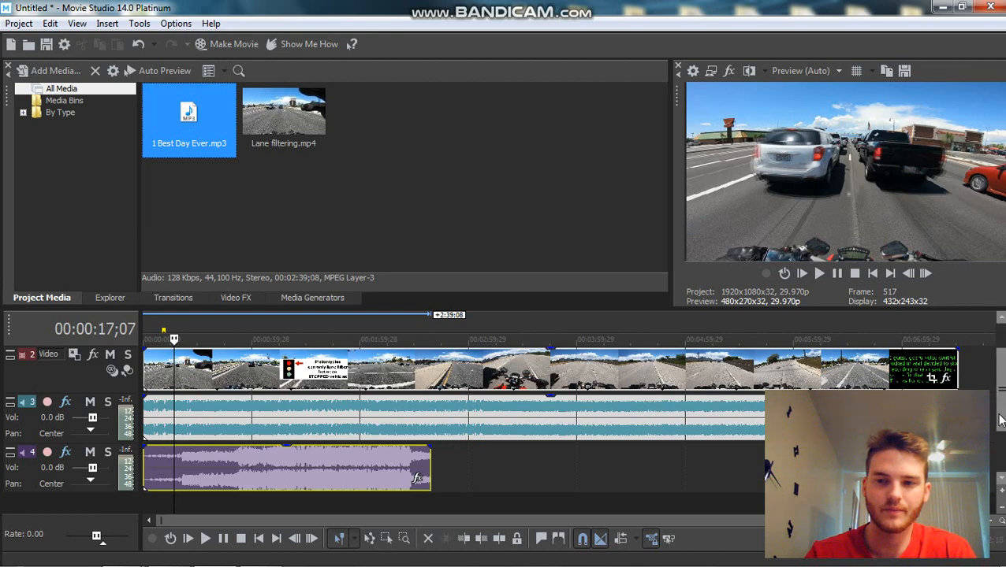
left_click_drag(999, 390, 999, 364)
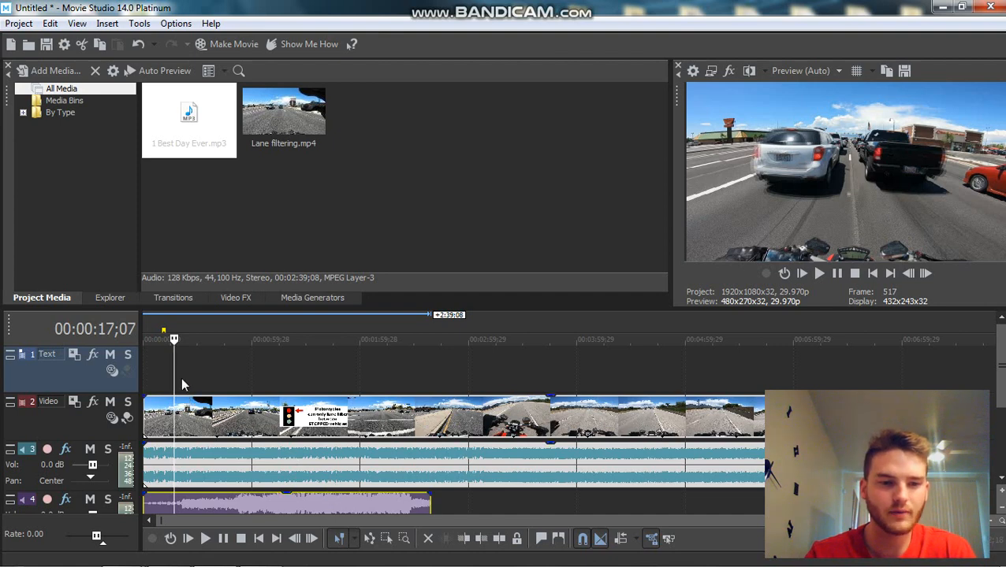
Zoom the timeline to the time range from about 22 to 37 seconds and look along the tracks back to the start.
left_click_drag(183, 371, 210, 372)
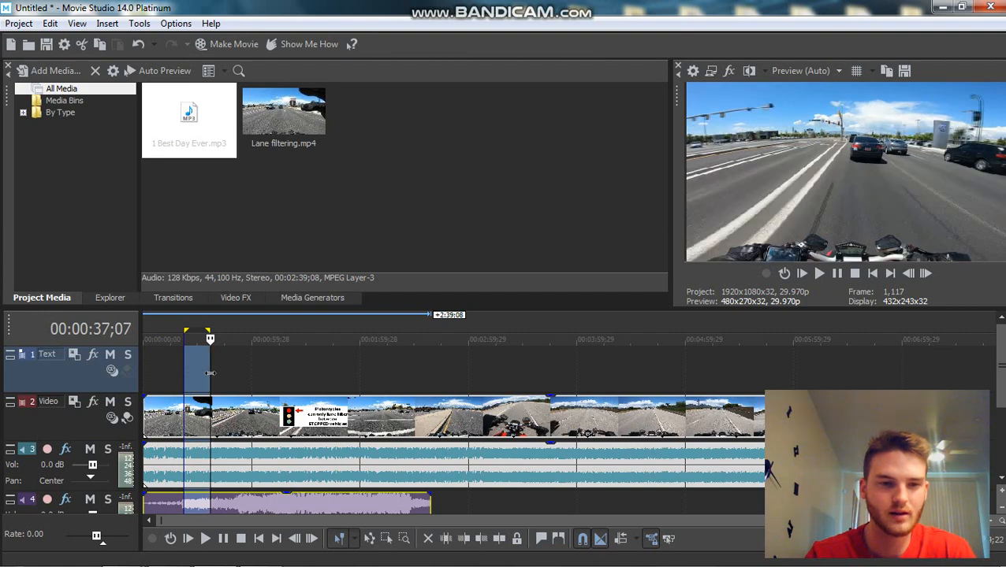
right_click(201, 371)
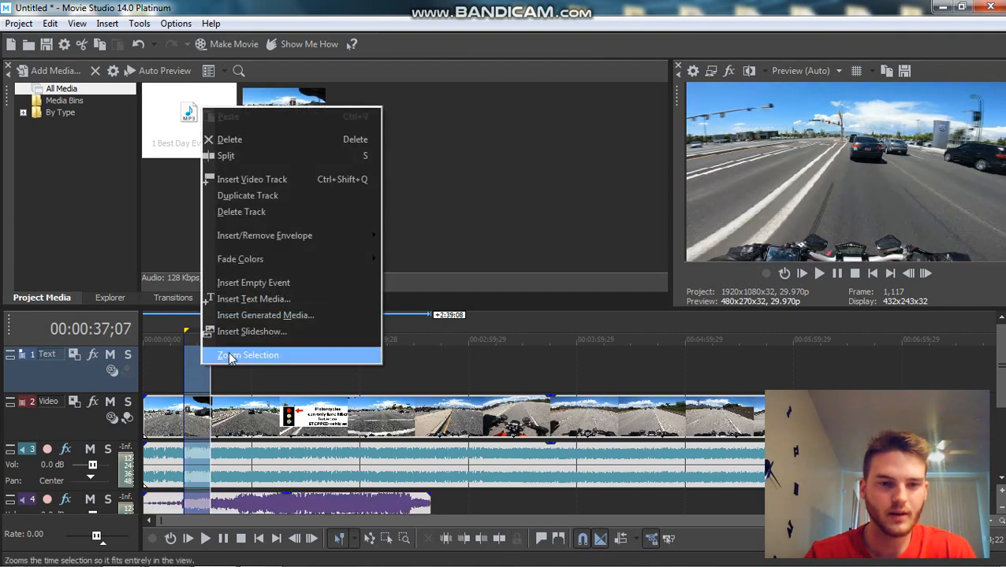
left_click(204, 354)
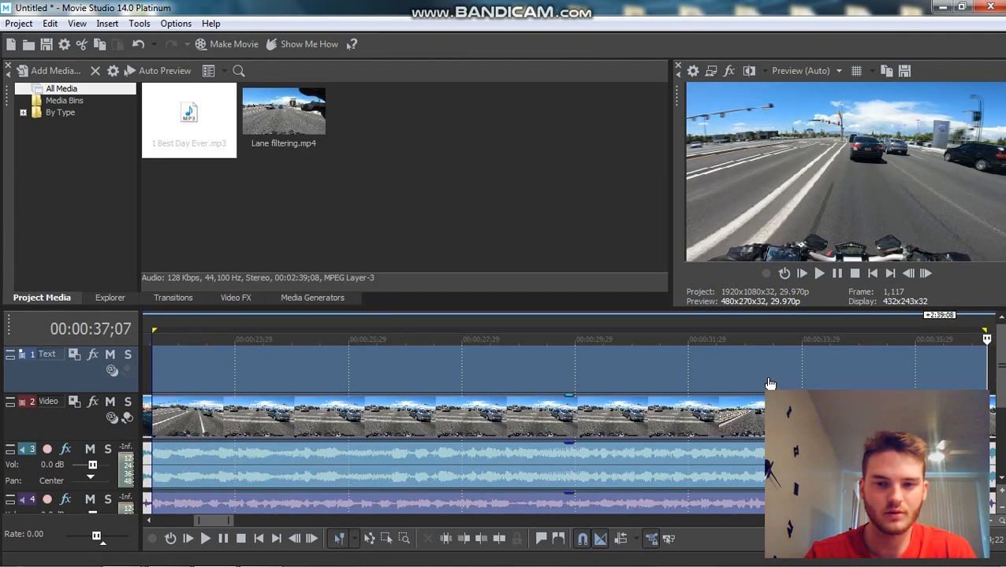
left_click(471, 367)
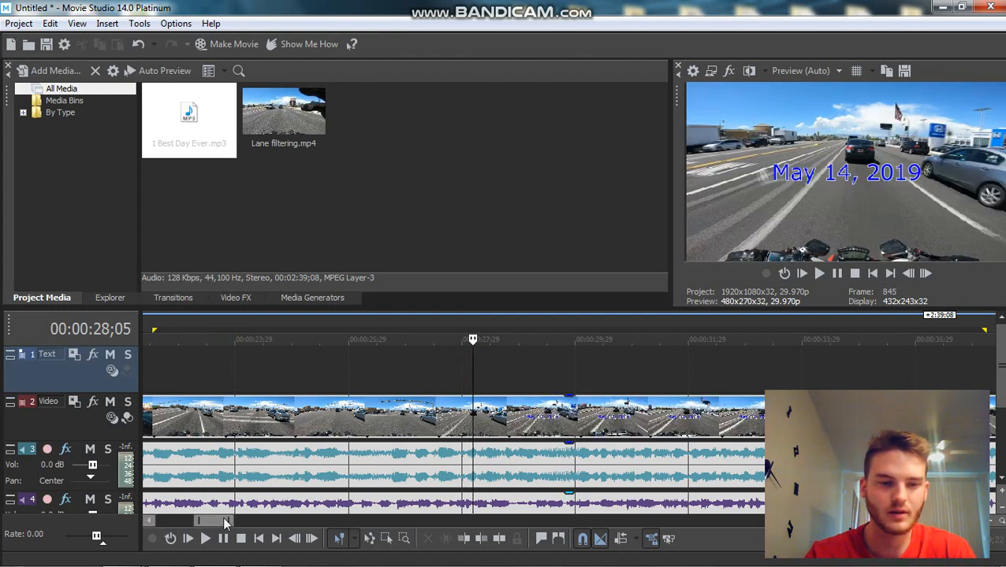
left_click_drag(215, 520, 250, 516)
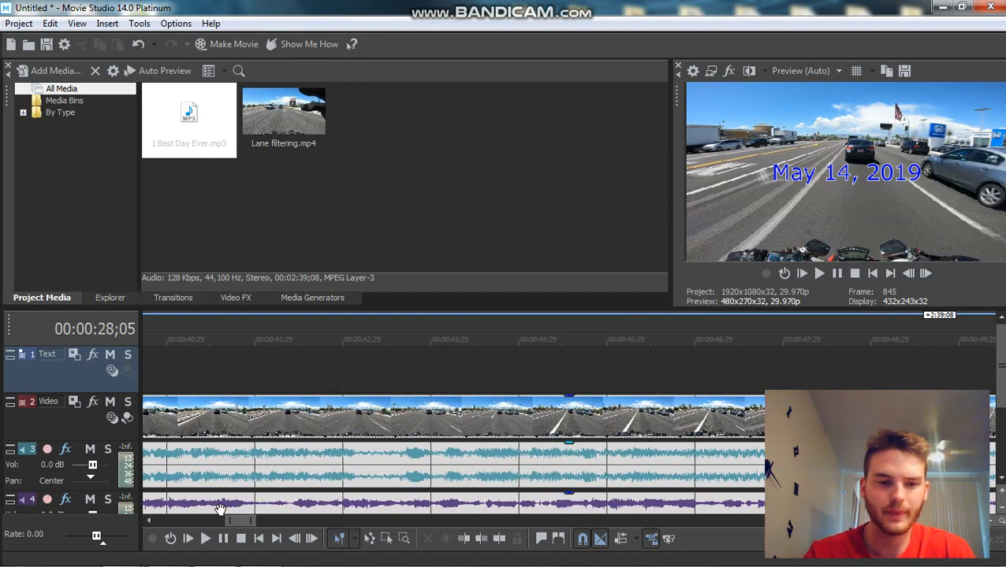
left_click_drag(241, 526, 154, 522)
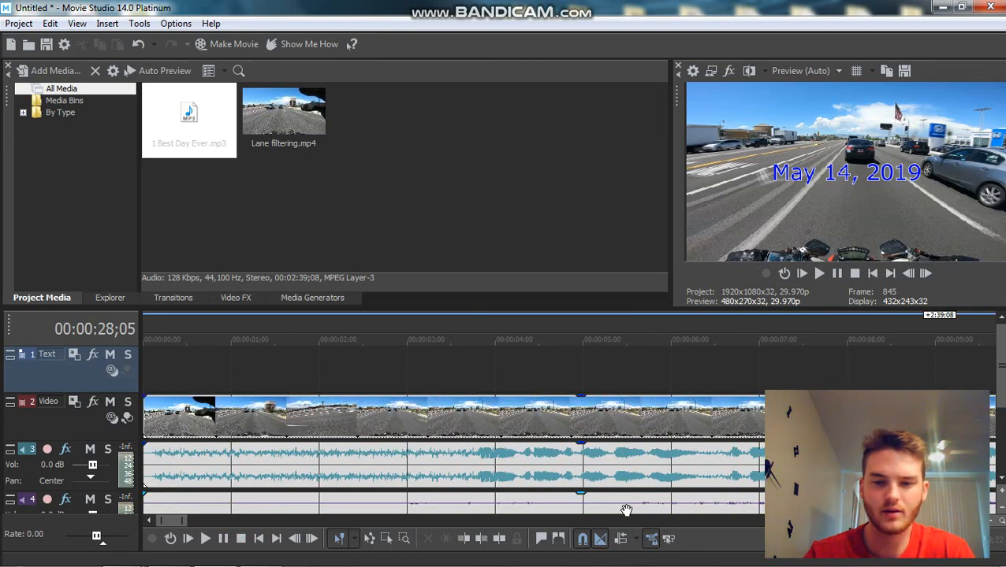
Toggle event grouping while test-moving the Lane filtering video and audio, leaving the grouped clip near the start of the timeline.
left_click_drag(274, 422, 368, 411)
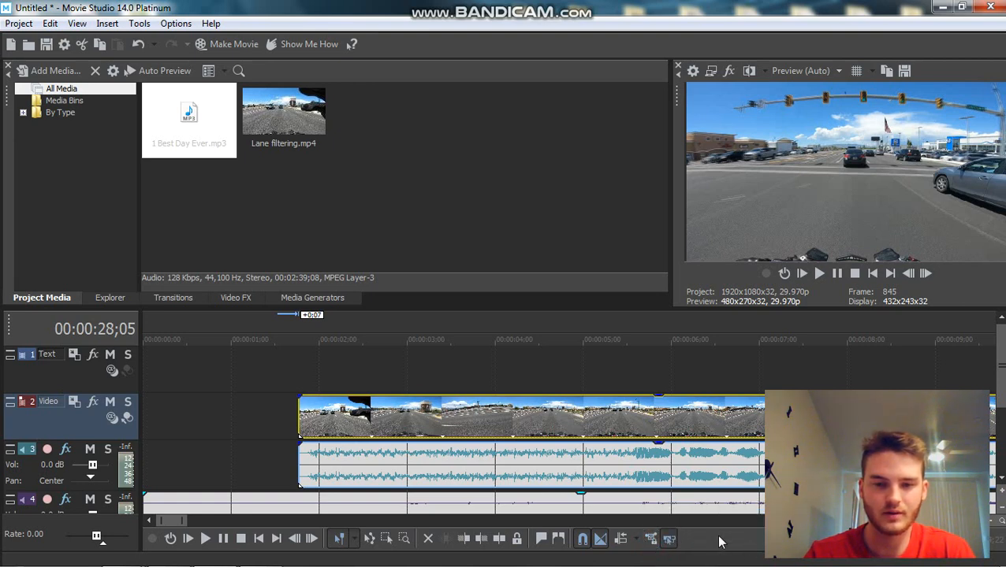
left_click(669, 540)
mouse_move(511, 472)
left_mouse_down()
mouse_move(447, 474)
mouse_move(525, 469)
mouse_move(516, 469)
left_mouse_up()
left_click(651, 539)
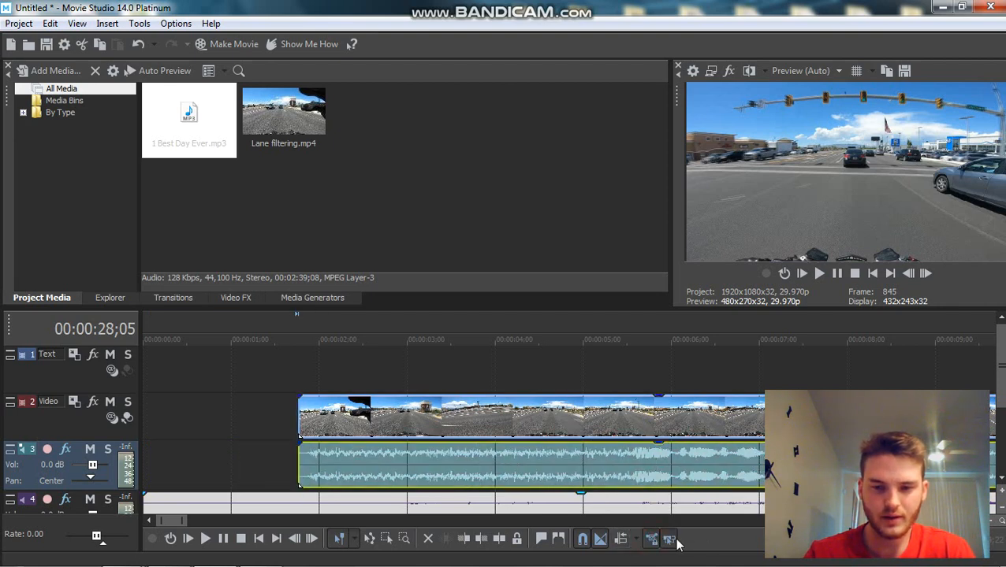
left_click(669, 541)
left_click_drag(606, 419, 463, 433)
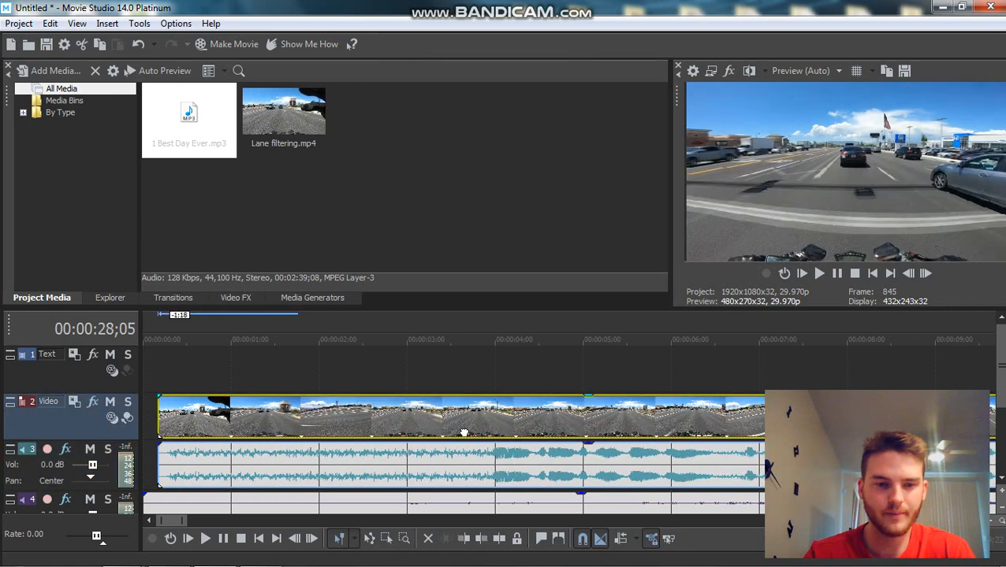
Zoom the timeline to the range from about 2;08 to 2;22, and widen the view again to roughly the first 20 seconds.
left_click(462, 377)
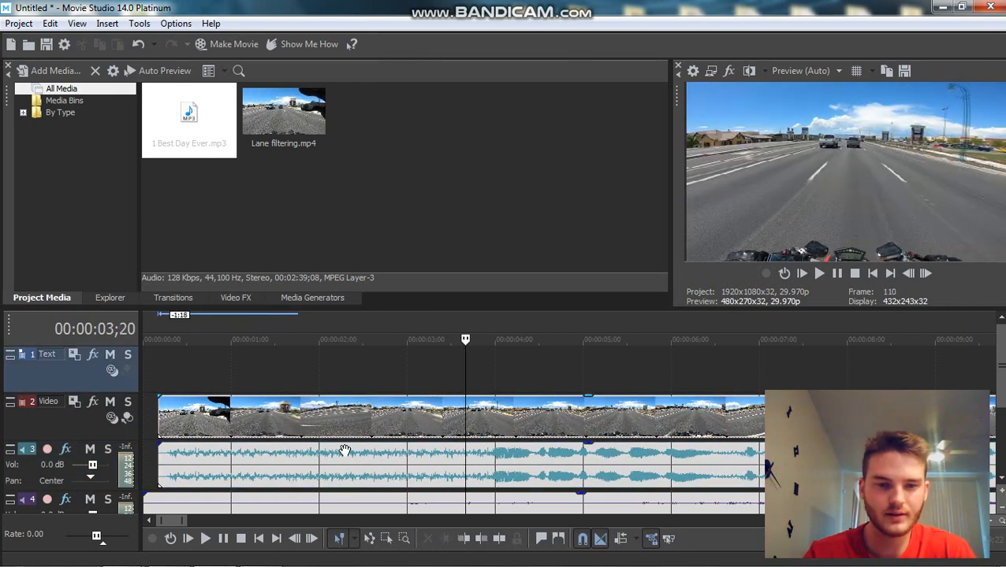
left_click_drag(343, 382, 383, 381)
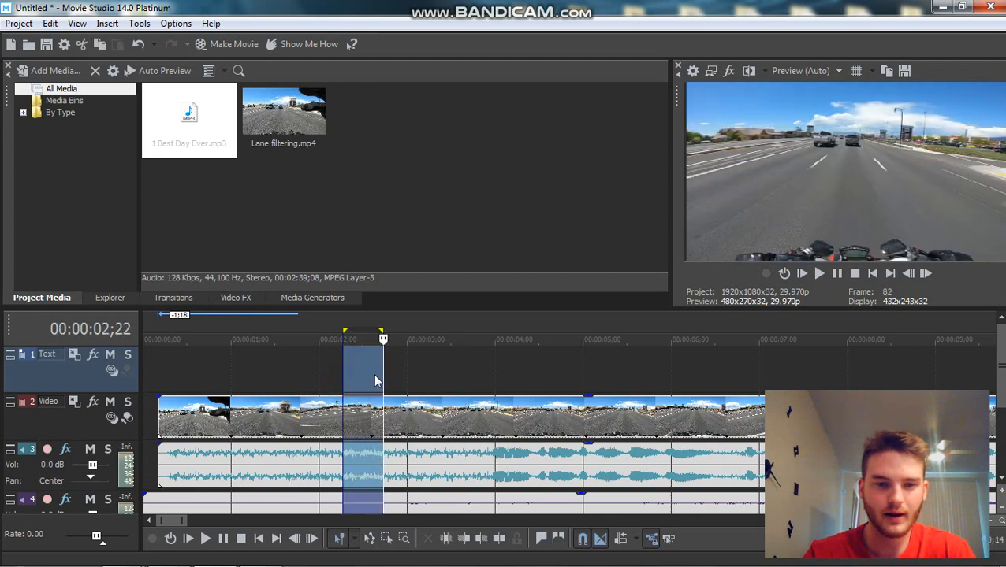
right_click(376, 381)
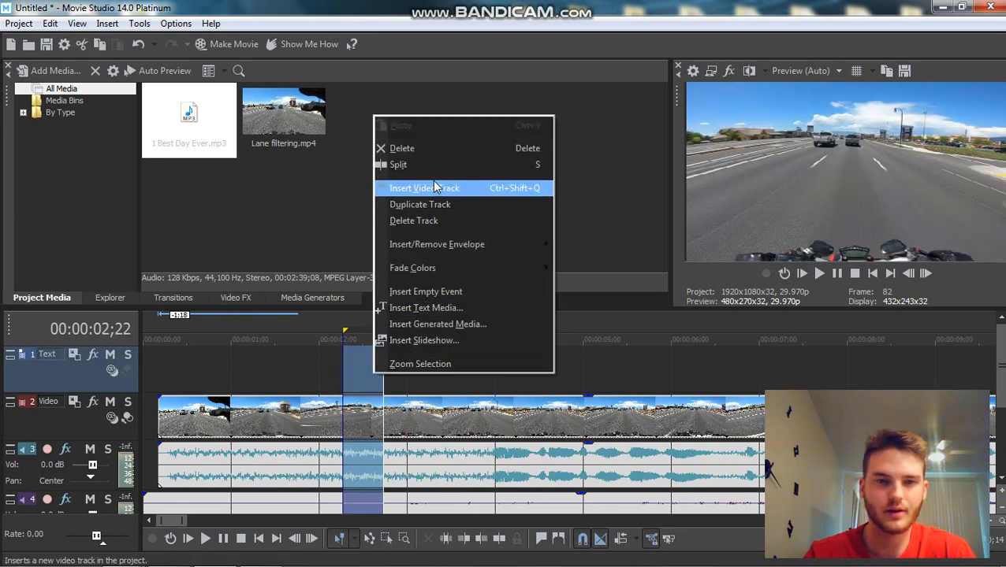
left_click(420, 366)
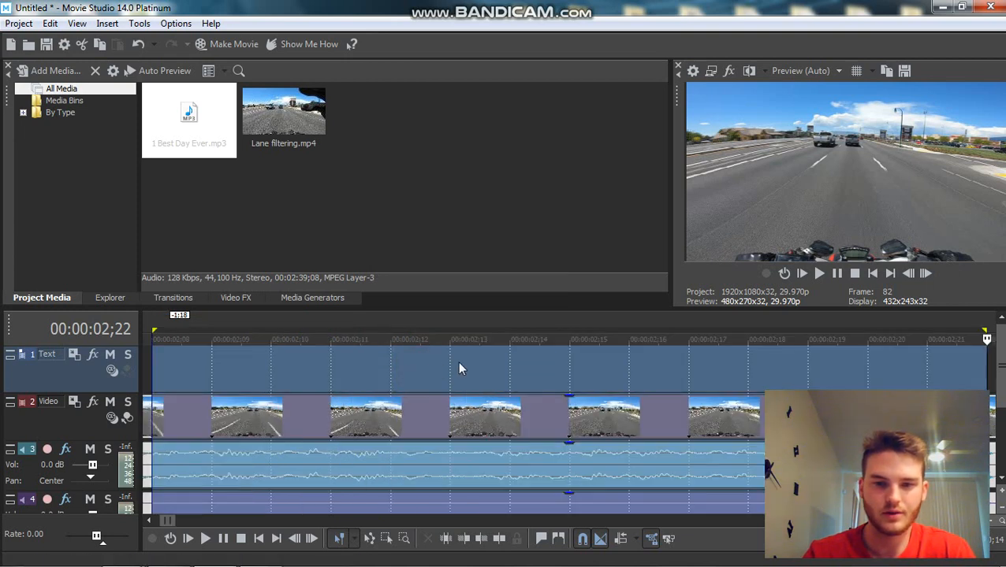
left_click(400, 370)
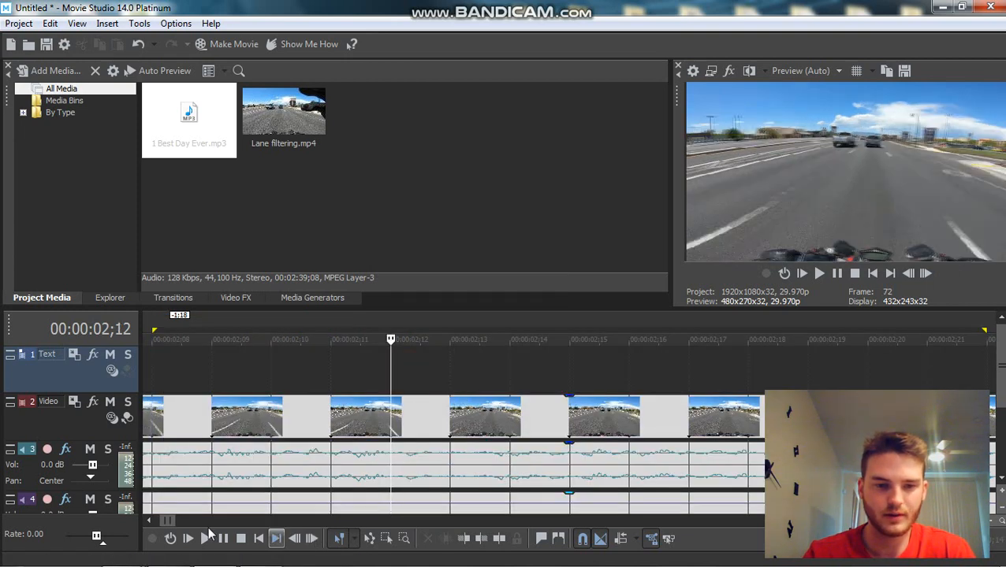
left_click_drag(174, 521, 205, 521)
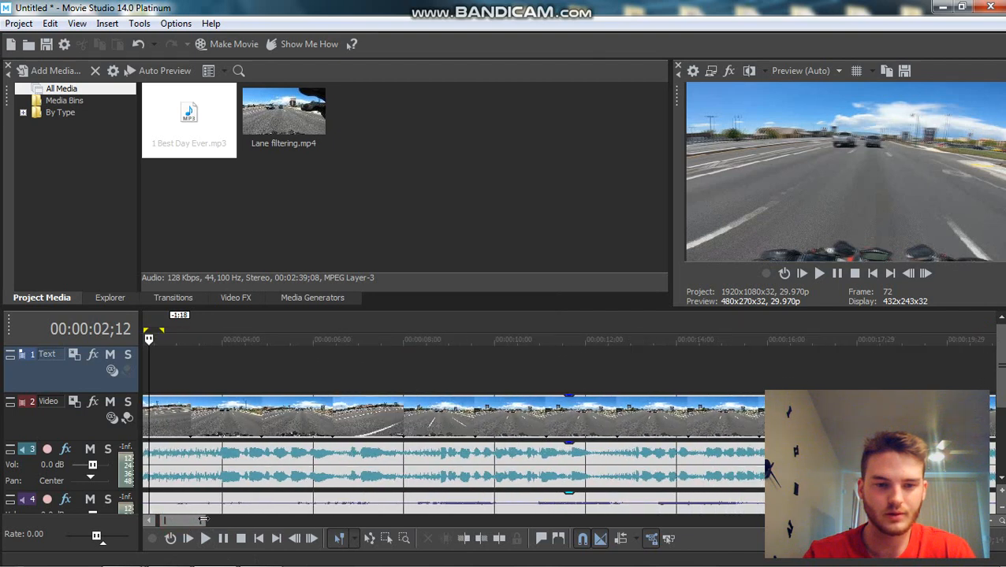
Split the tracks at 00:00:07;13 and move the part of the Lane filtering clip after the cut 1;02 later.
right_click(377, 380)
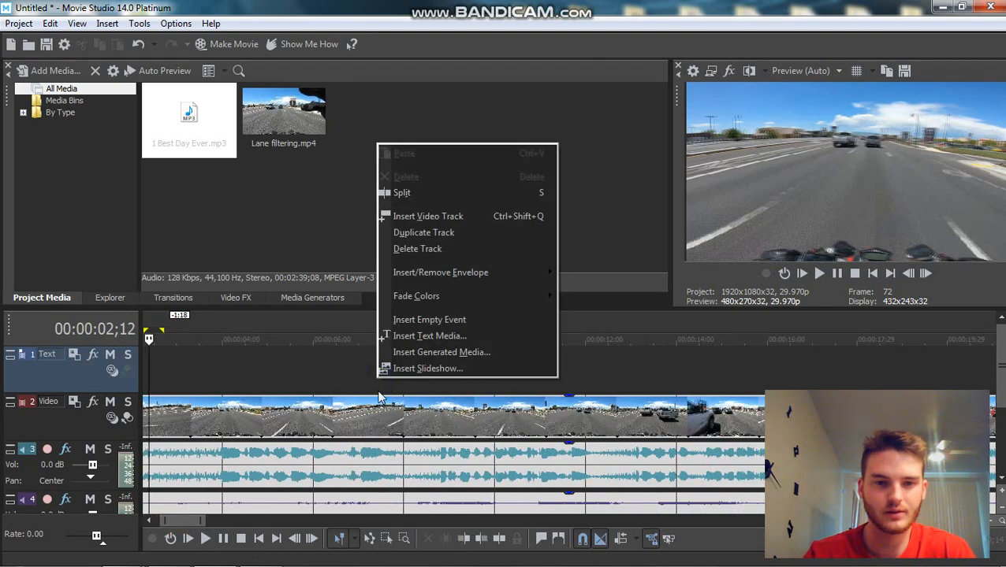
left_click(378, 370)
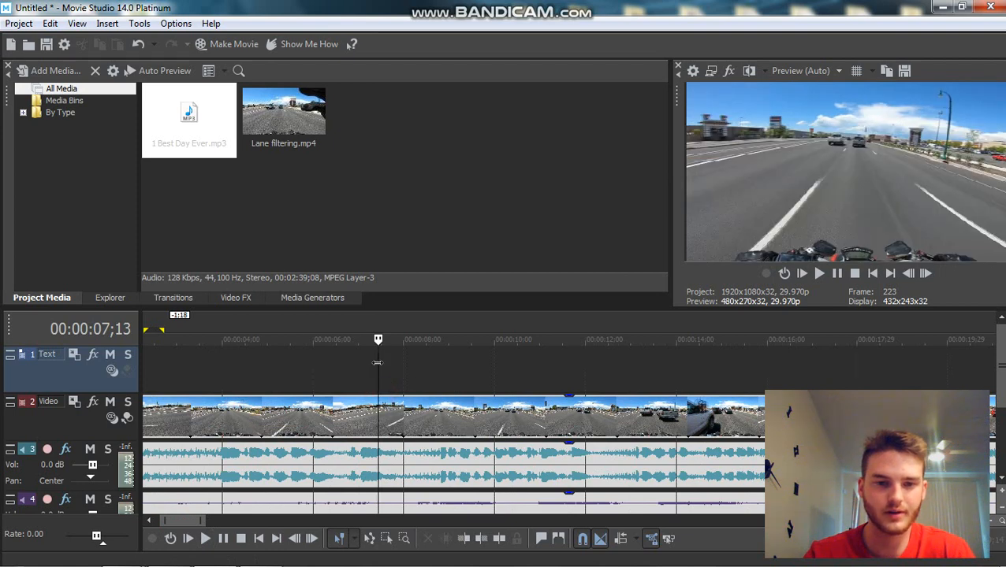
right_click(380, 364)
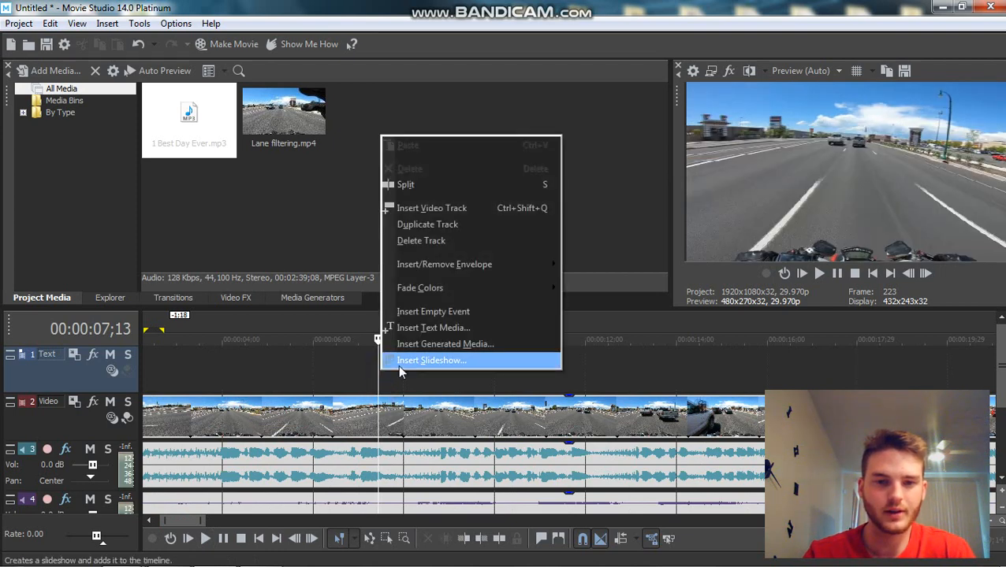
left_click(423, 184)
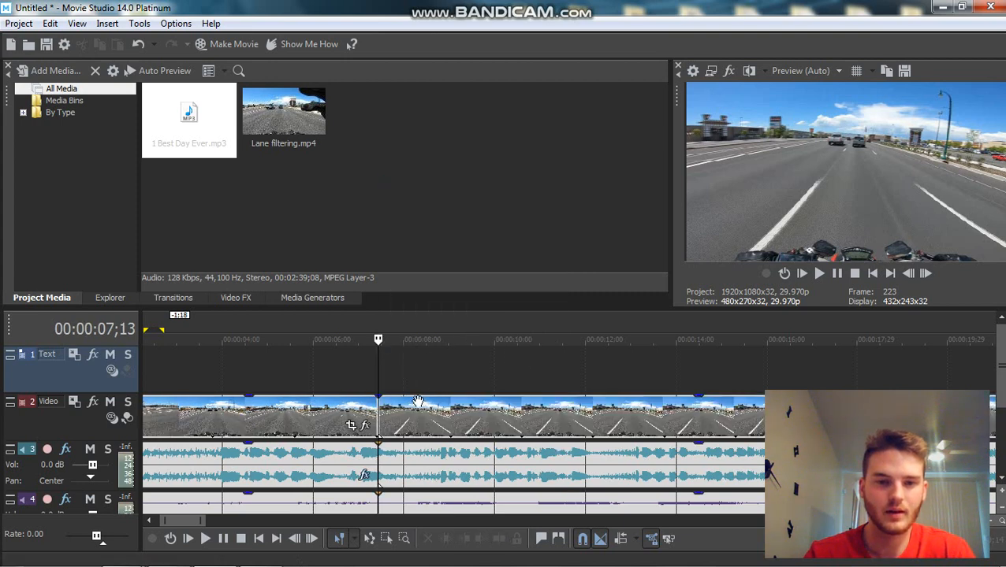
left_click_drag(418, 406, 466, 406)
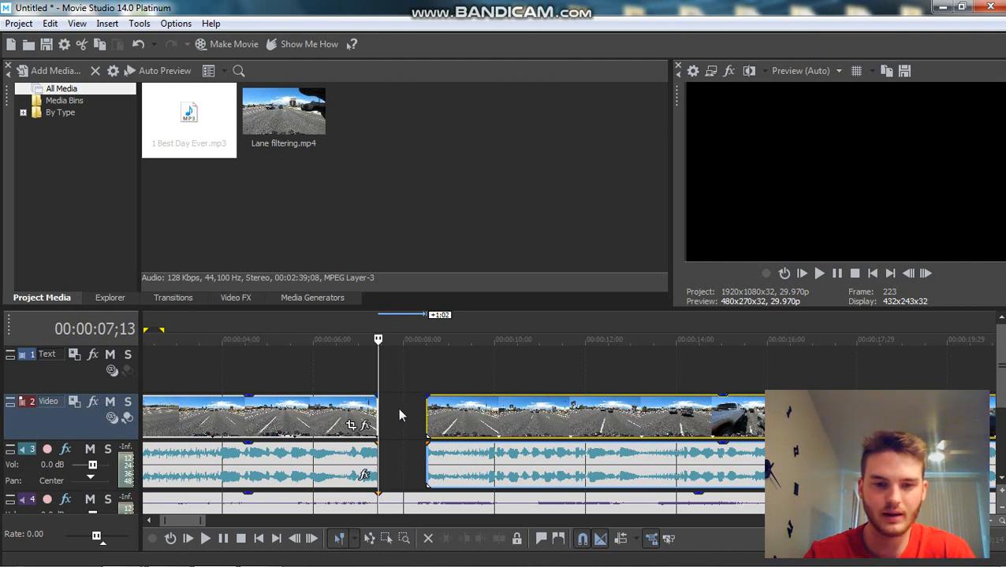
Split the tracks again at 00:00:11;05.
left_click(546, 418)
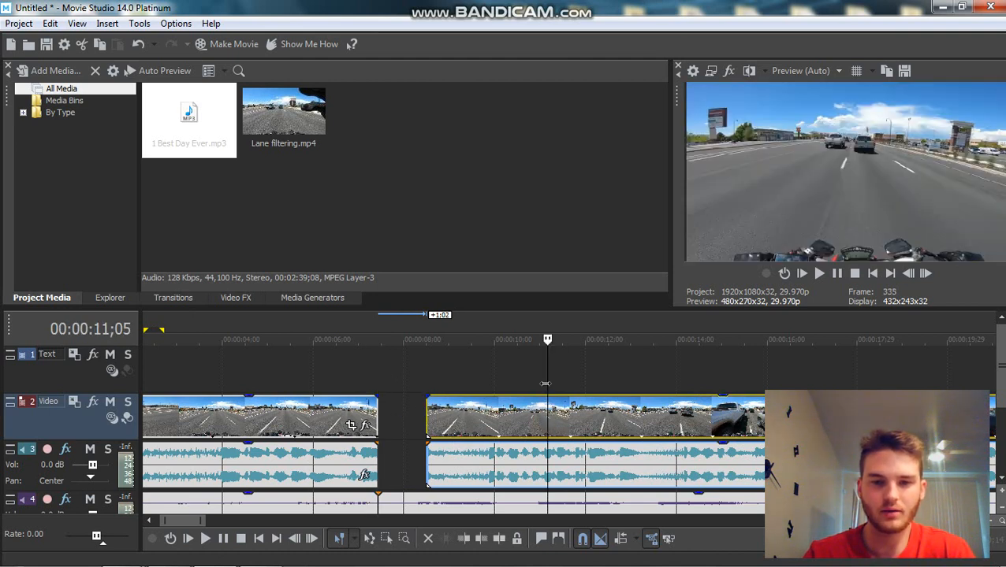
right_click(547, 371)
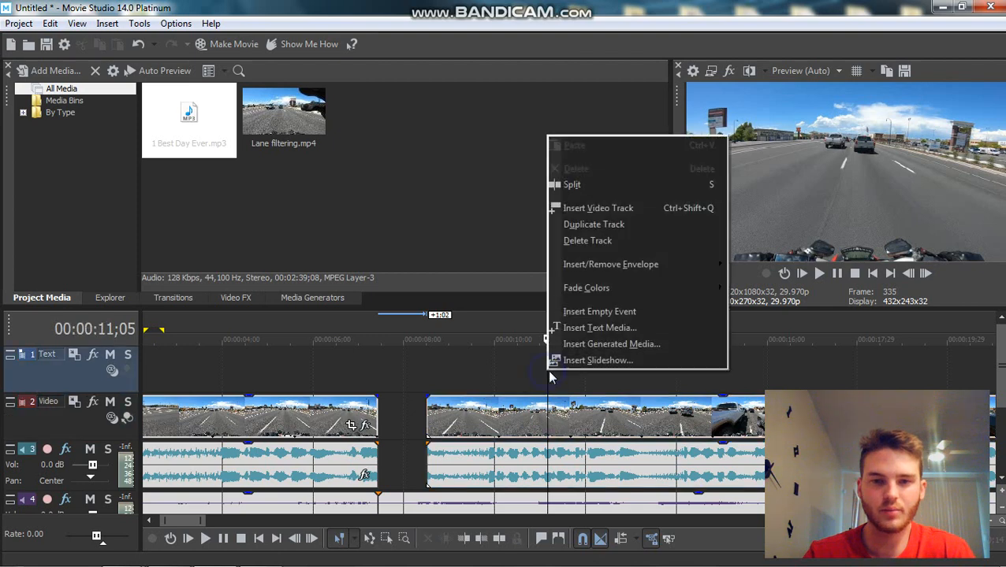
left_click(587, 184)
Delete the Lane filtering piece between the two cuts and move the part after it 3;22 earlier to close the gap.
left_click_drag(481, 416, 453, 418)
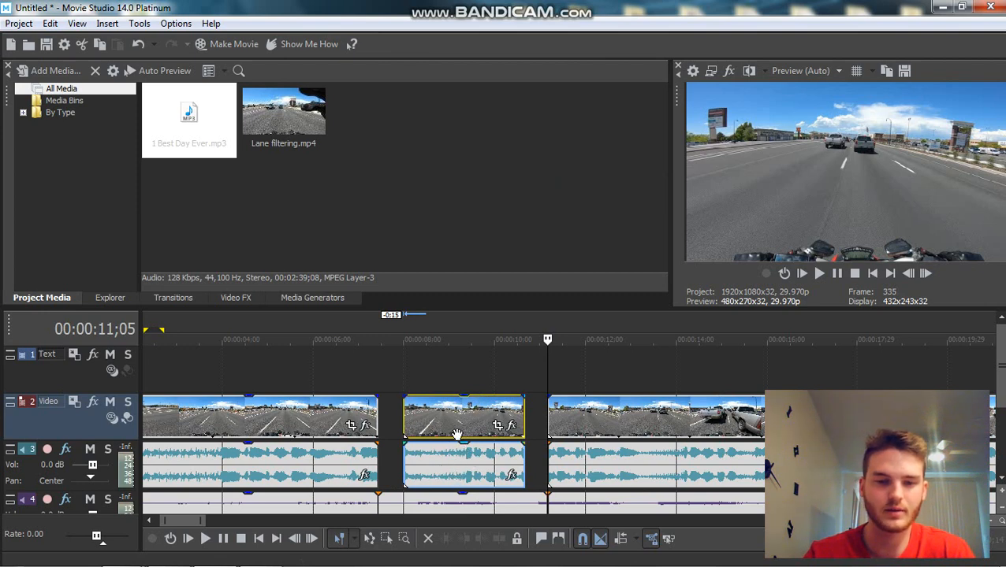
right_click(456, 434)
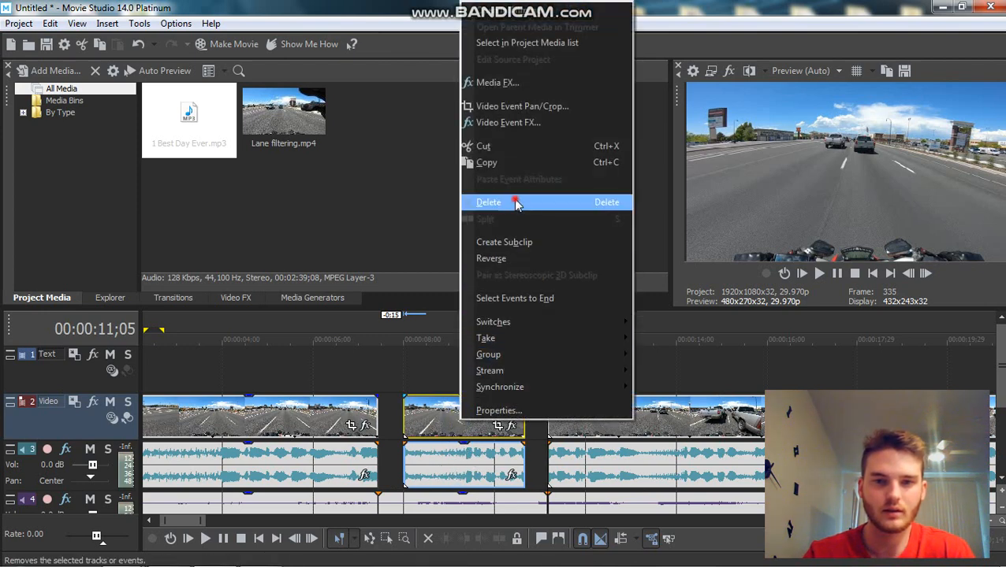
left_click(517, 203)
left_click_drag(611, 418, 400, 424)
left_click(449, 378)
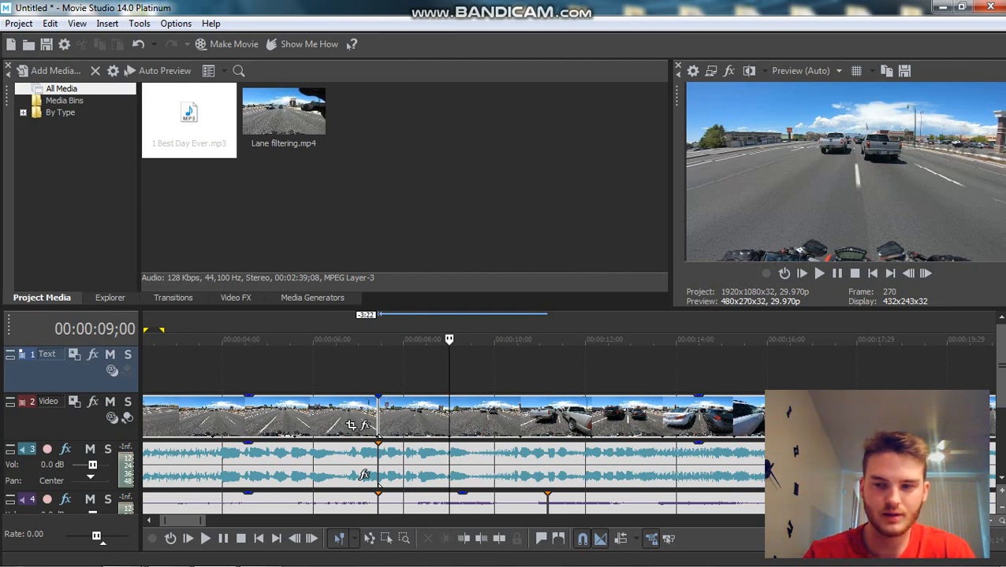
Try a lower volume of about -7.9 dB on audio track 3, and raise the track to 12.0 dB.
left_click_drag(1000, 372, 999, 434)
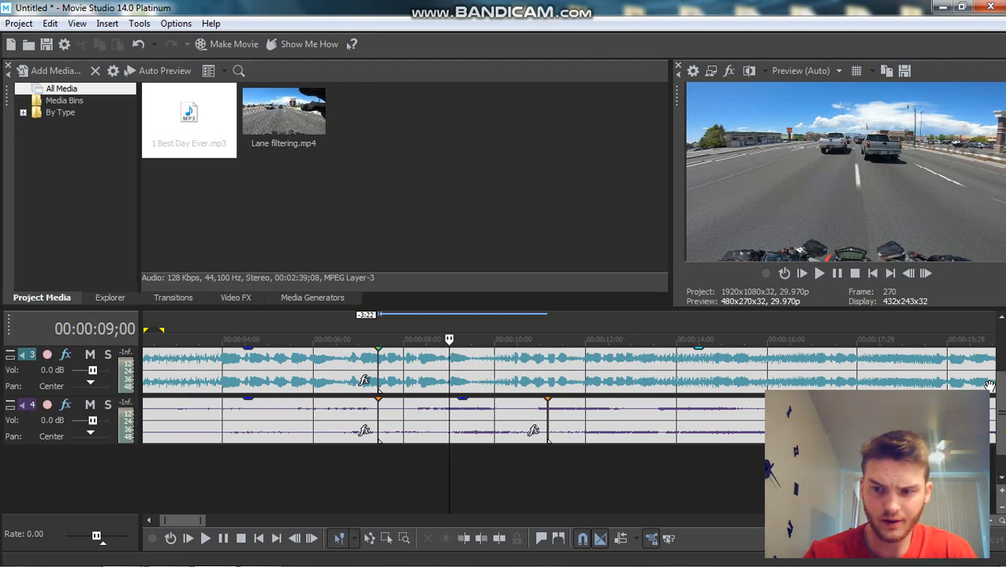
scroll(996, 394, "up", 2)
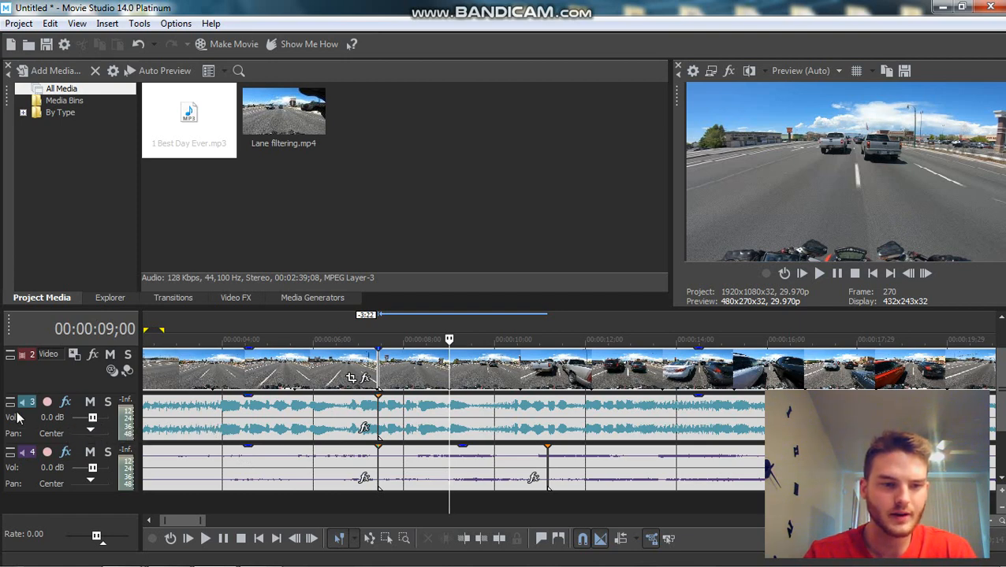
left_click(93, 420)
left_click_drag(93, 420, 91, 423)
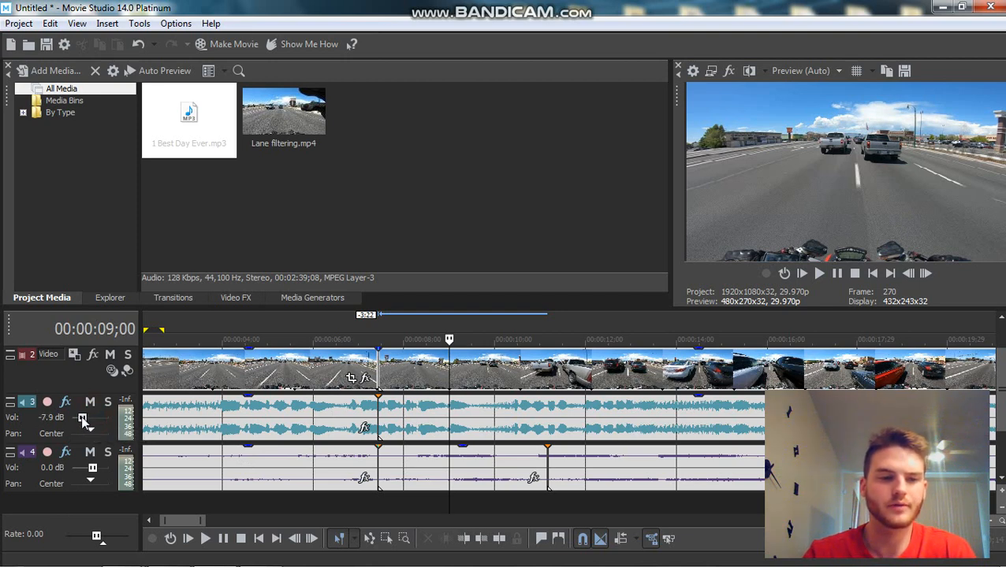
left_click_drag(82, 417, 93, 421)
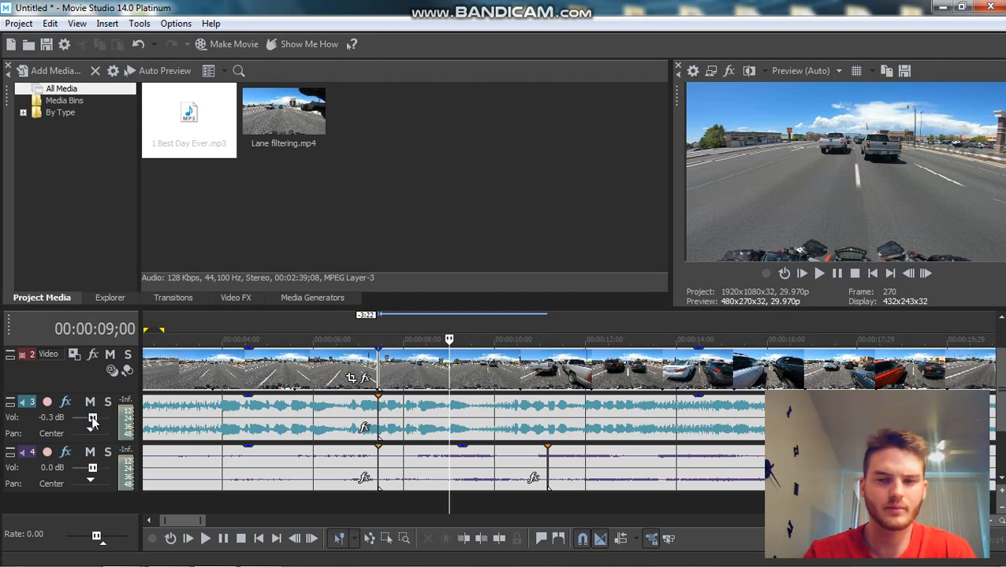
left_click_drag(93, 421, 96, 422)
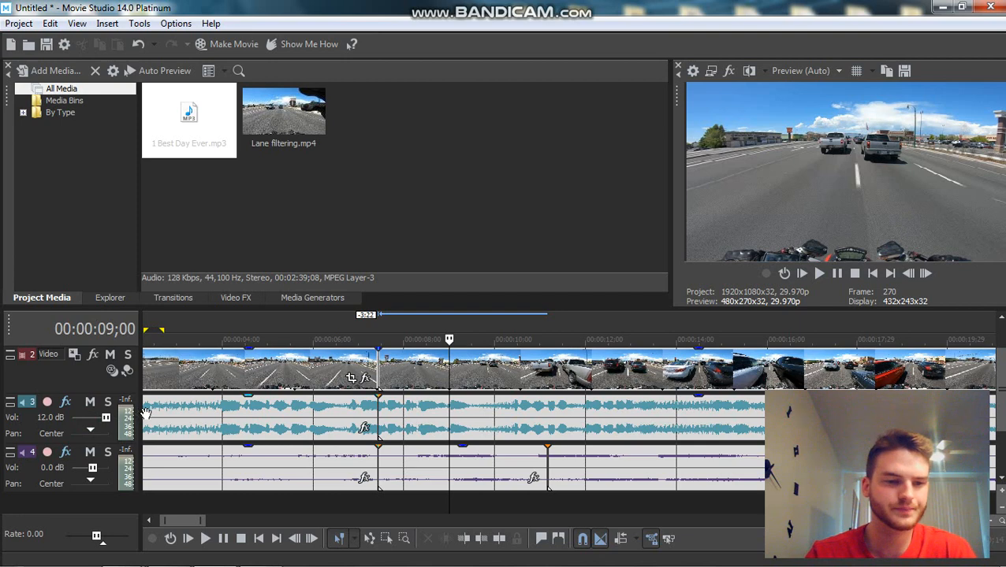
Turn on ignoring of event grouping, test-move the first Lane filtering audio piece without its video, and return it beneath the matching video.
left_click(299, 472)
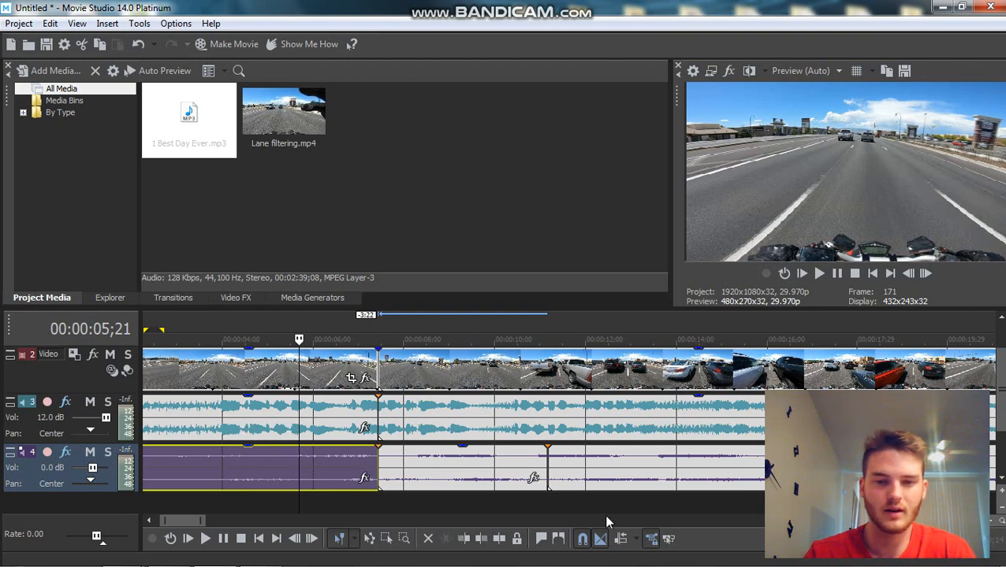
left_click(668, 539)
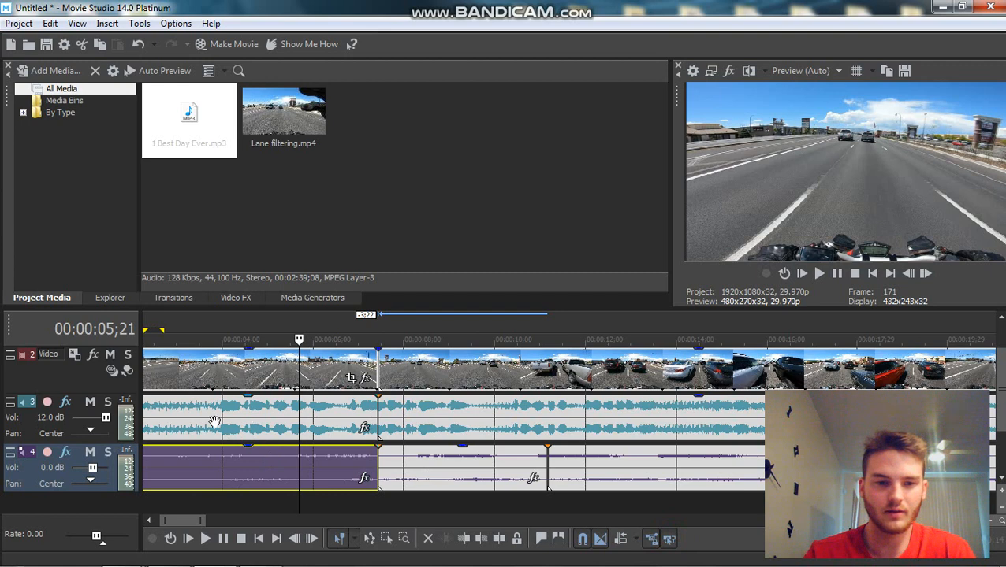
left_click_drag(245, 418, 628, 438)
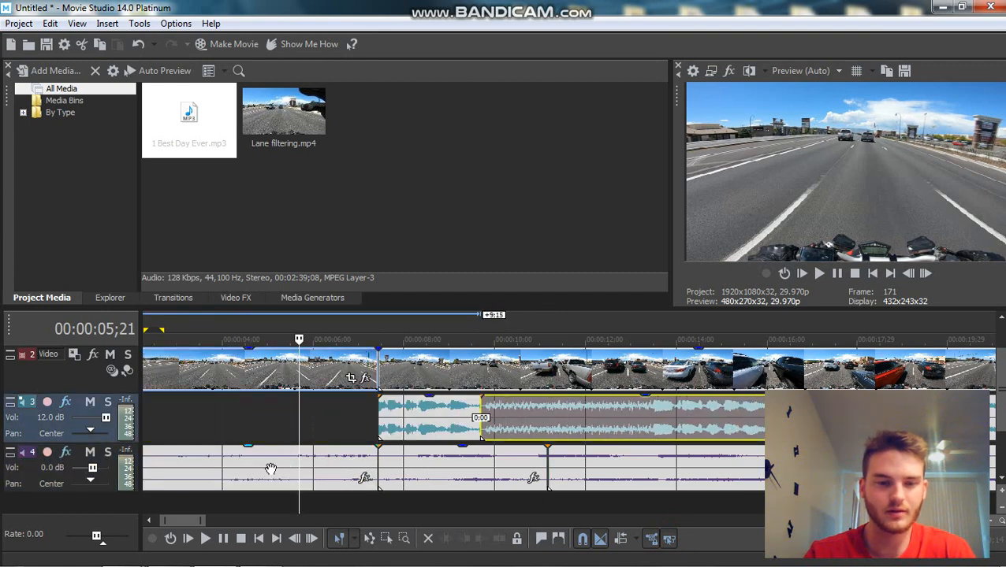
left_click(516, 428)
left_click_drag(516, 428, 189, 421)
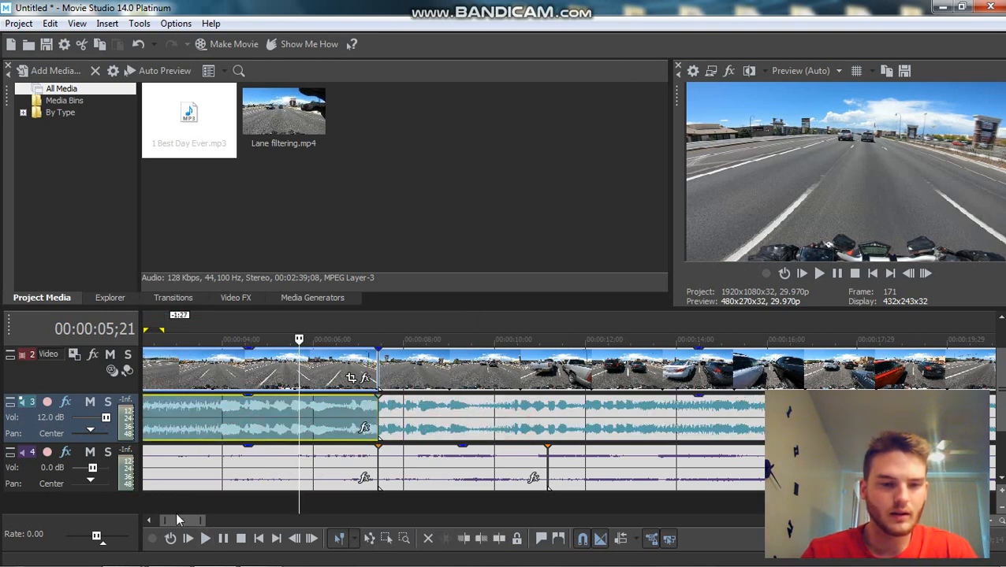
Position the playhead at 00:00:06;14 and insert text media on the Text track there.
left_click_drag(175, 519, 156, 518)
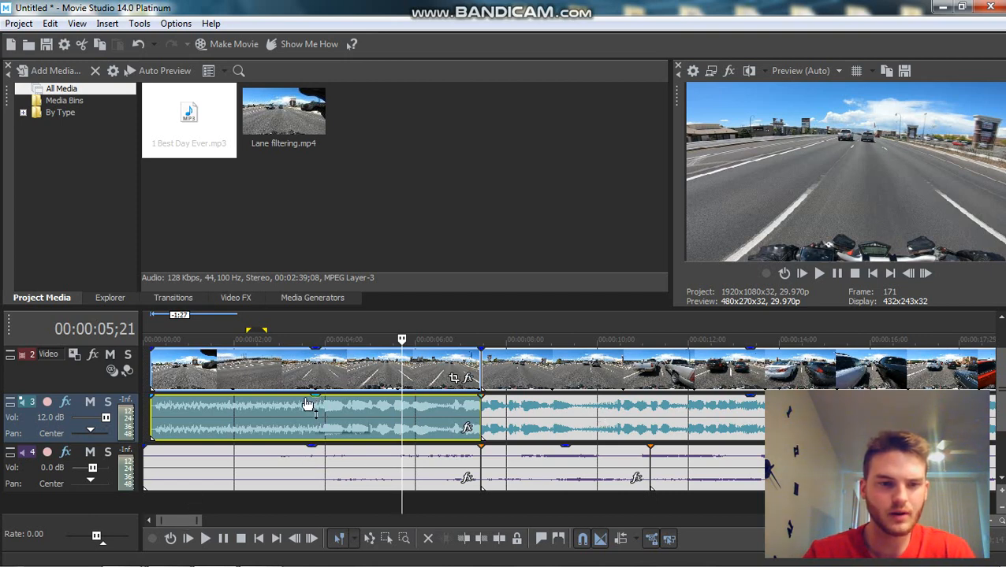
scroll(997, 415, "up", 1)
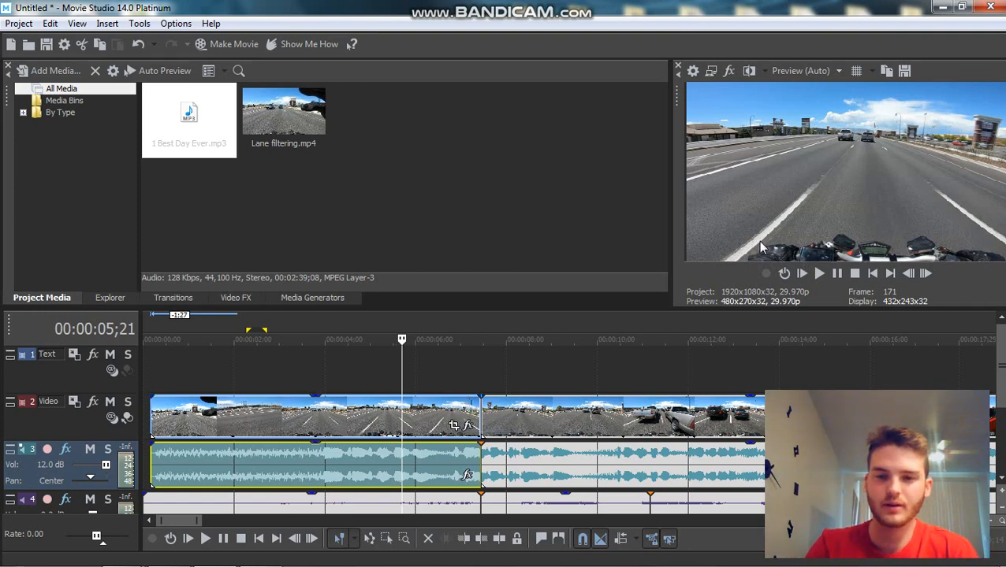
left_click(222, 416)
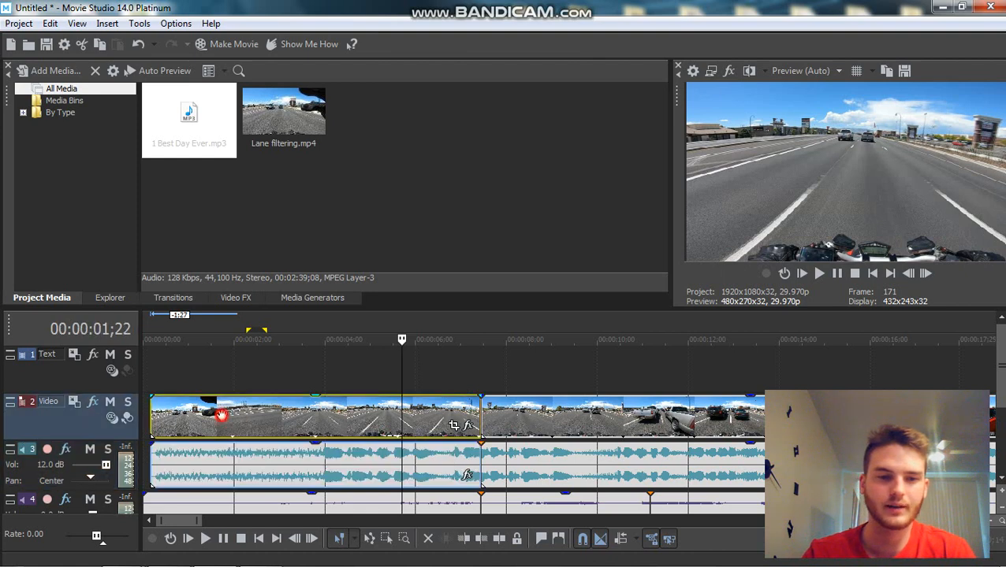
left_click(175, 419)
left_click(225, 422)
left_click(265, 426)
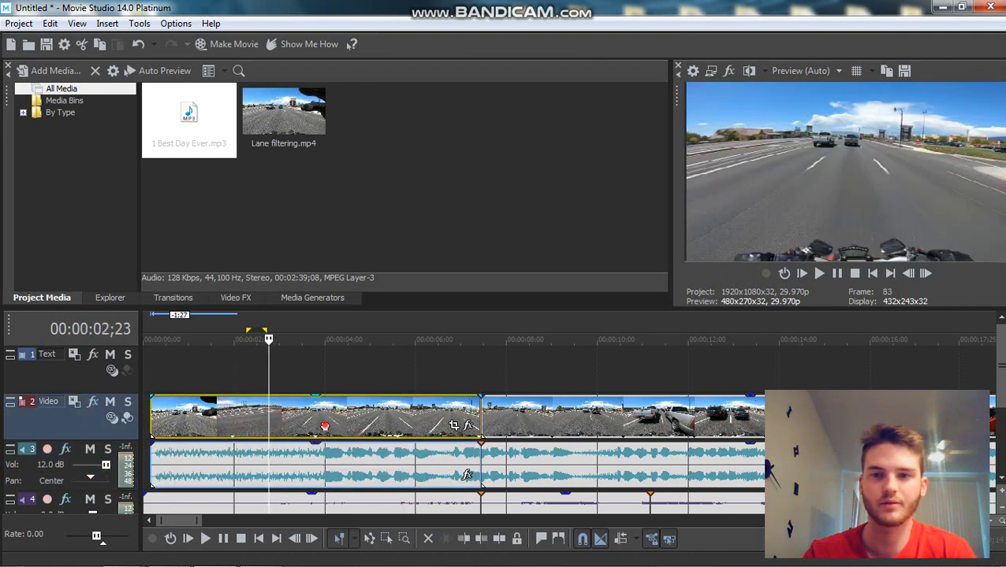
left_click(325, 425)
left_click(494, 419)
left_click(436, 417)
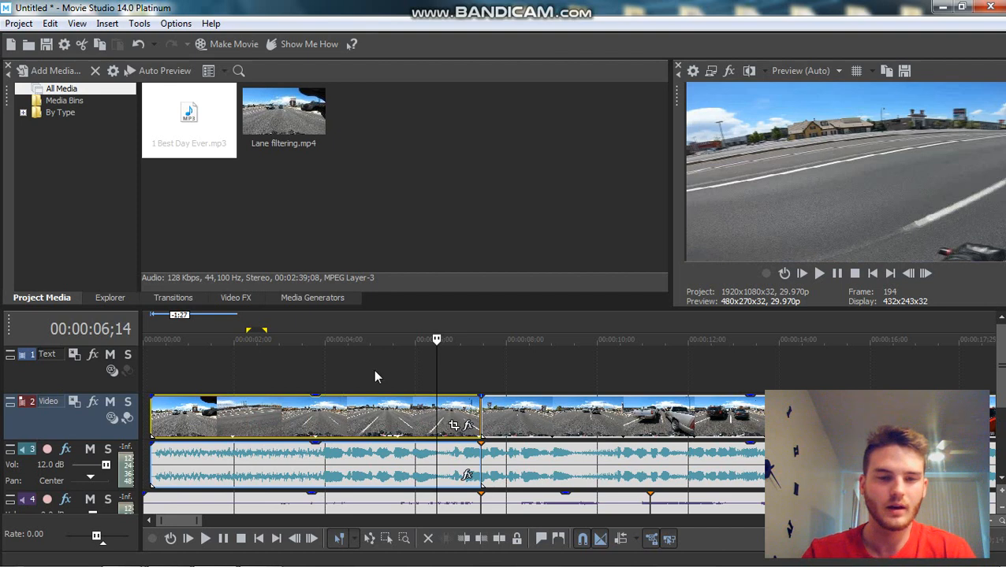
right_click(437, 369)
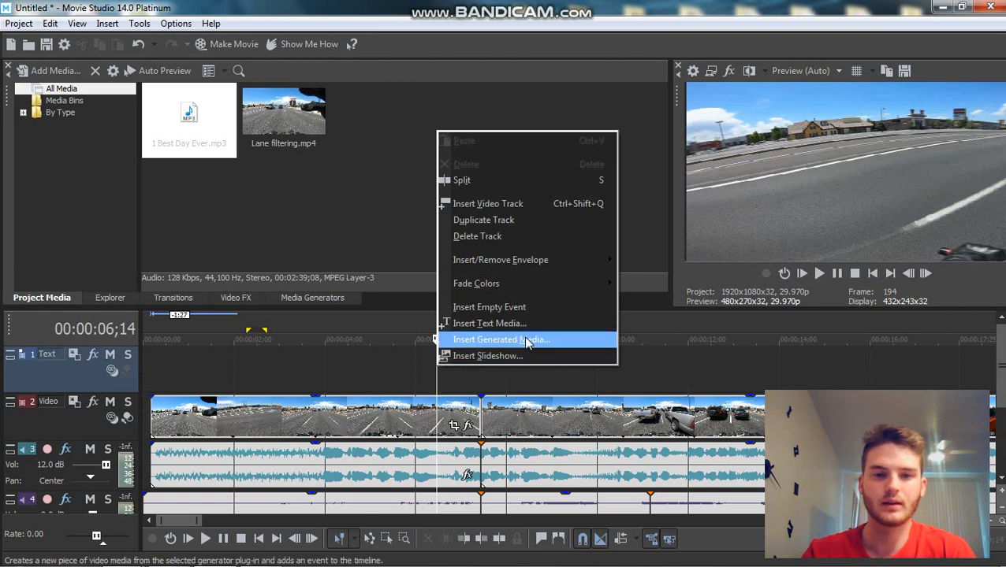
left_click(528, 324)
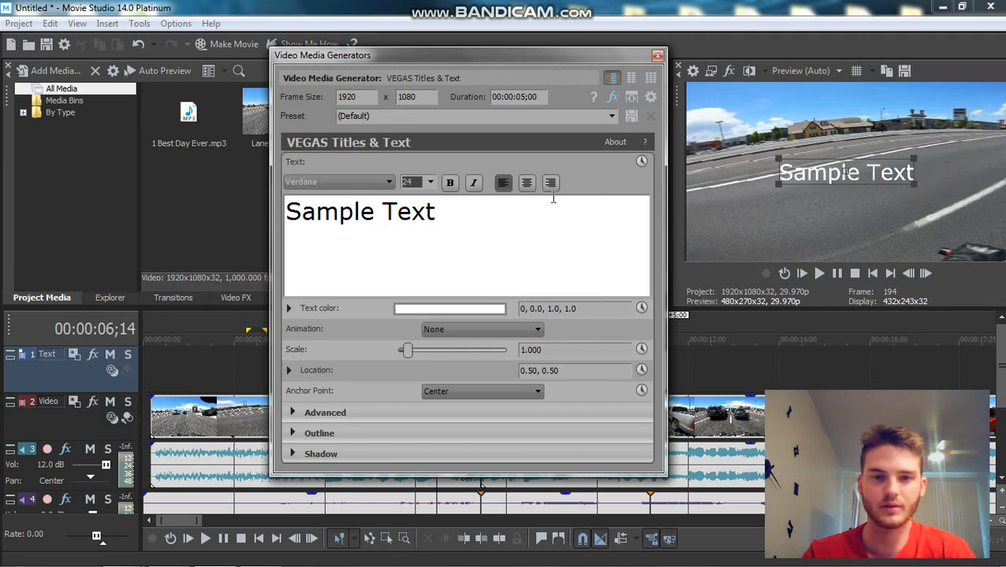
Set the title's text color to green with HSV values 125, 0.97, 1.0, 1.0.
left_click(457, 310)
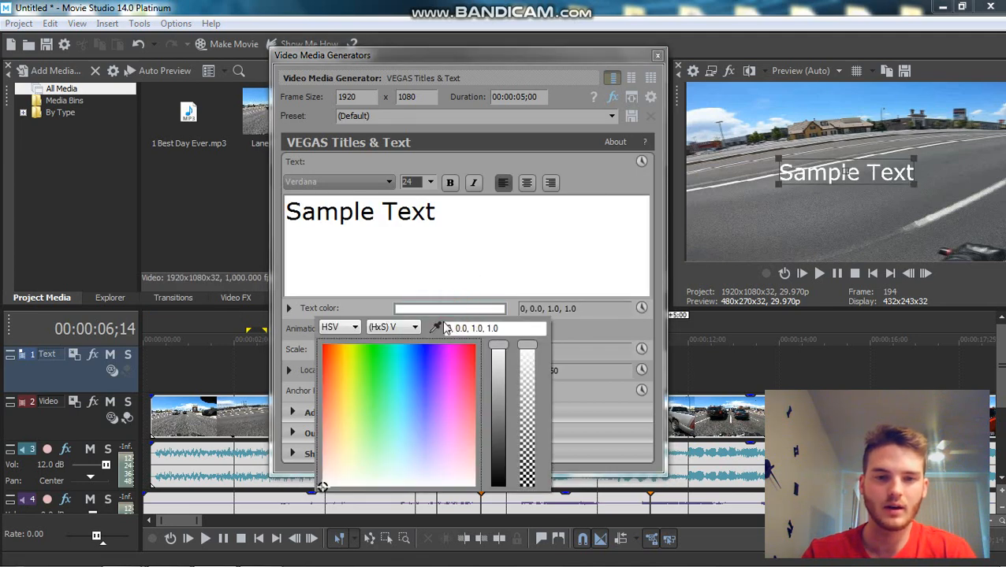
left_click(377, 352)
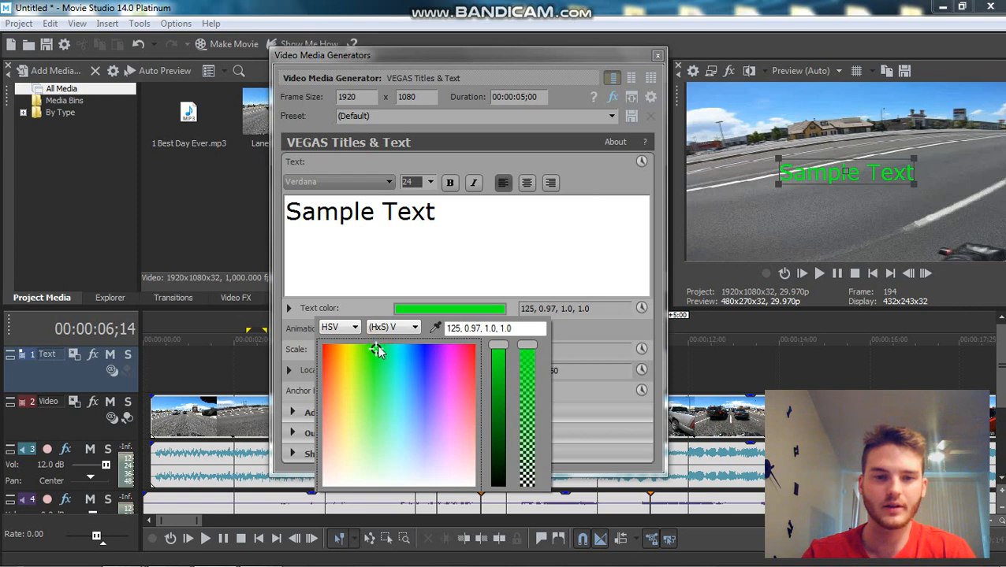
left_click(423, 238)
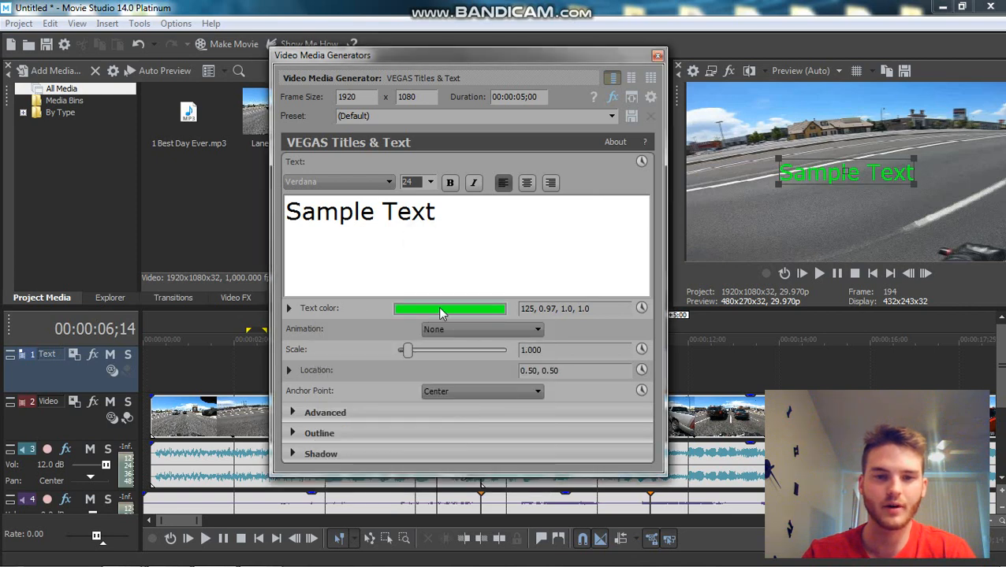
Enlarge the Sample Text title to a scale of about 1.944 and shift it slightly upward to location 0.50, 0.52.
mouse_move(407, 350)
left_mouse_down()
mouse_move(451, 350)
mouse_move(417, 353)
left_mouse_up()
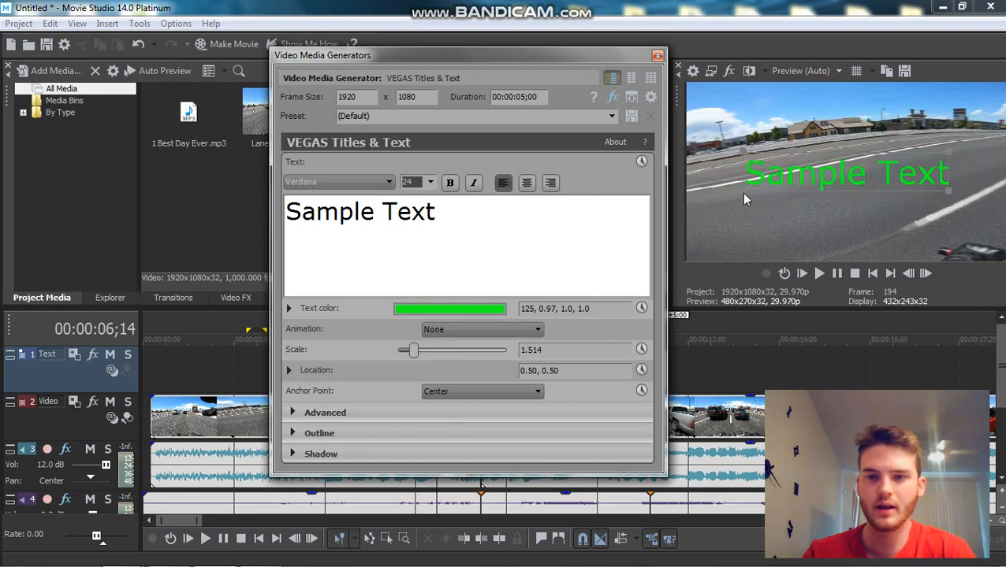
left_click_drag(745, 191, 720, 213)
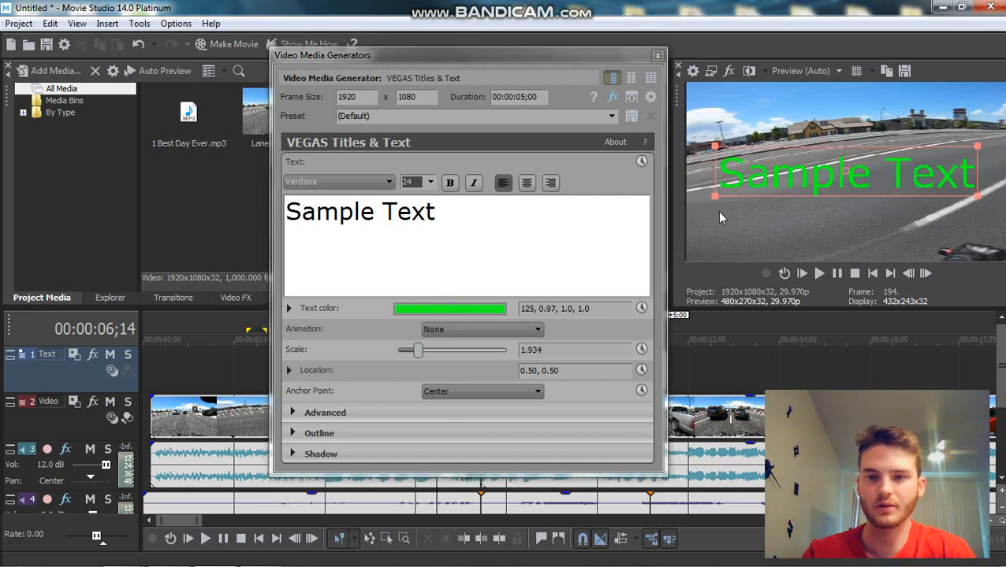
left_click(847, 197)
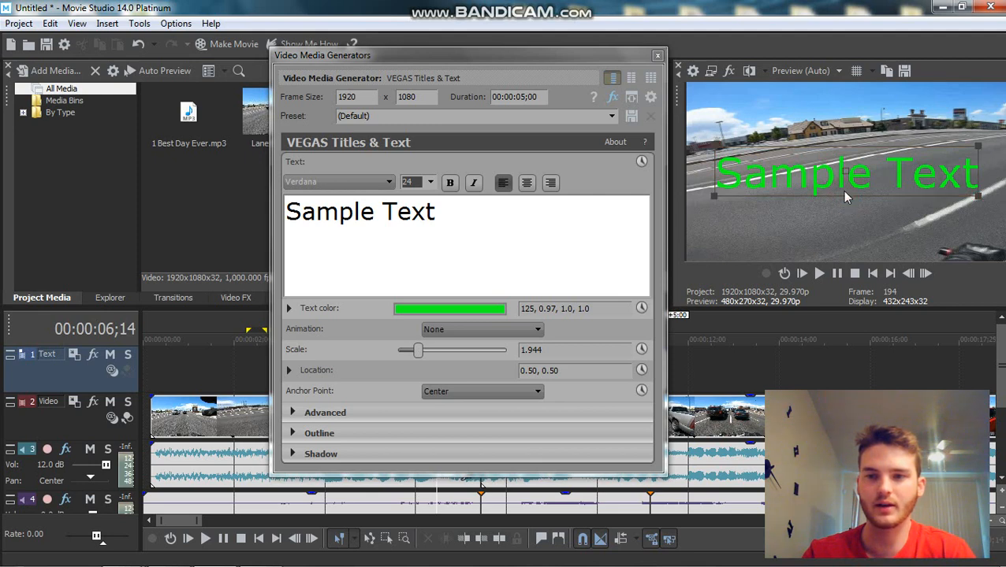
left_click_drag(841, 171, 855, 145)
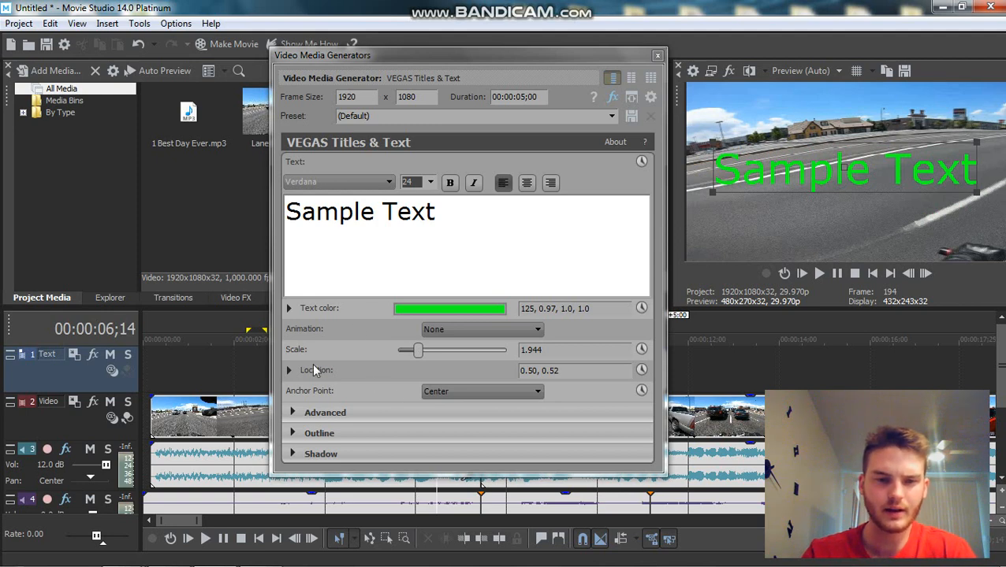
left_click(289, 368)
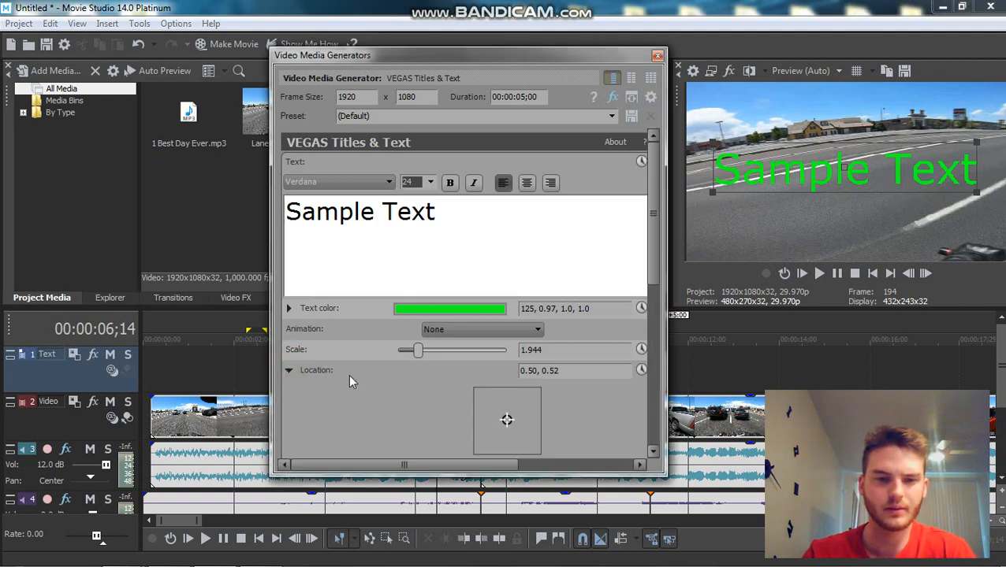
left_click(288, 371)
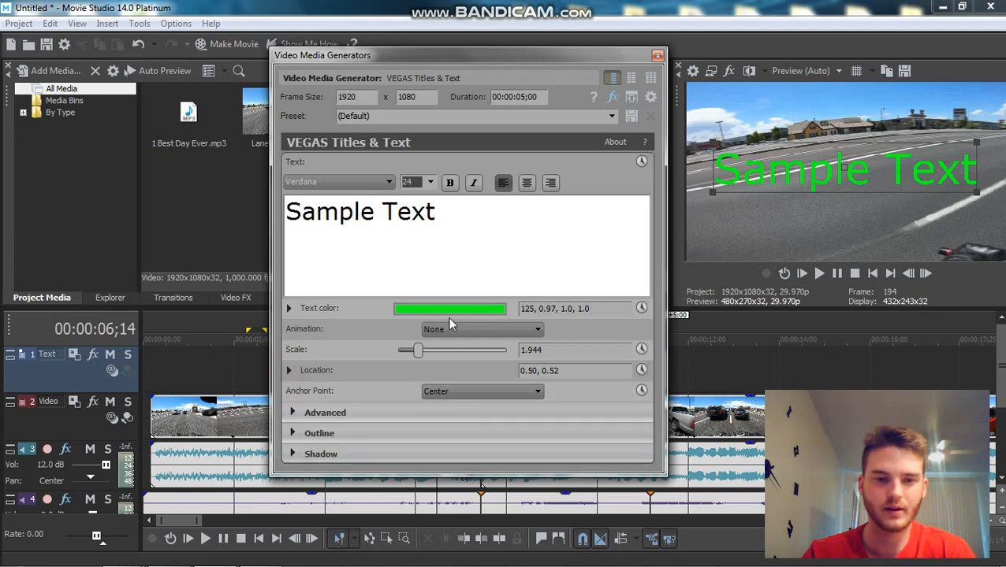
Give the title an outline about 6.463 wide in blue (238, 0.98, 1.0, 1.0) and close the generator settings.
left_click(292, 433)
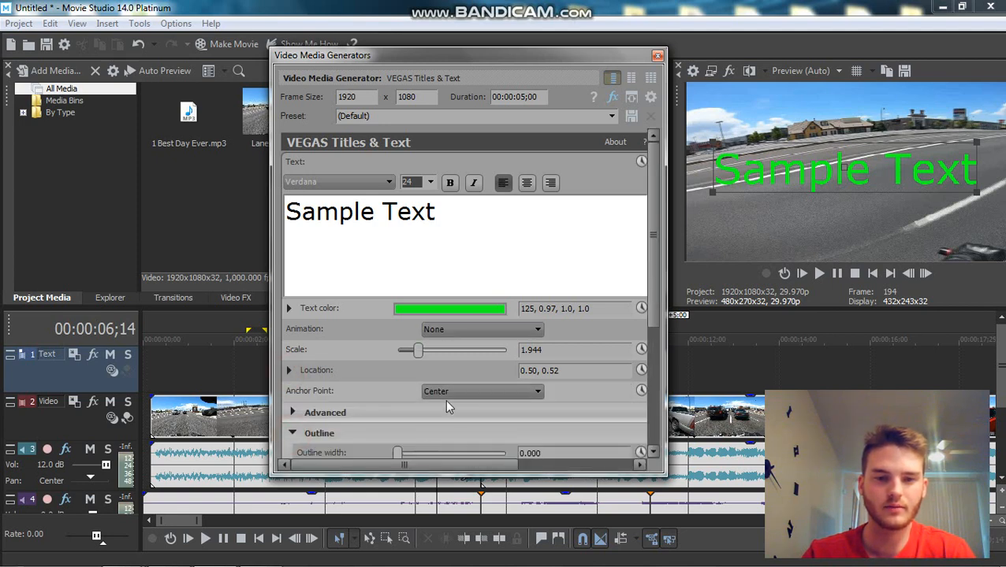
scroll(453, 398, "down", 1)
left_click_drag(653, 272, 653, 401)
left_click_drag(401, 407, 473, 405)
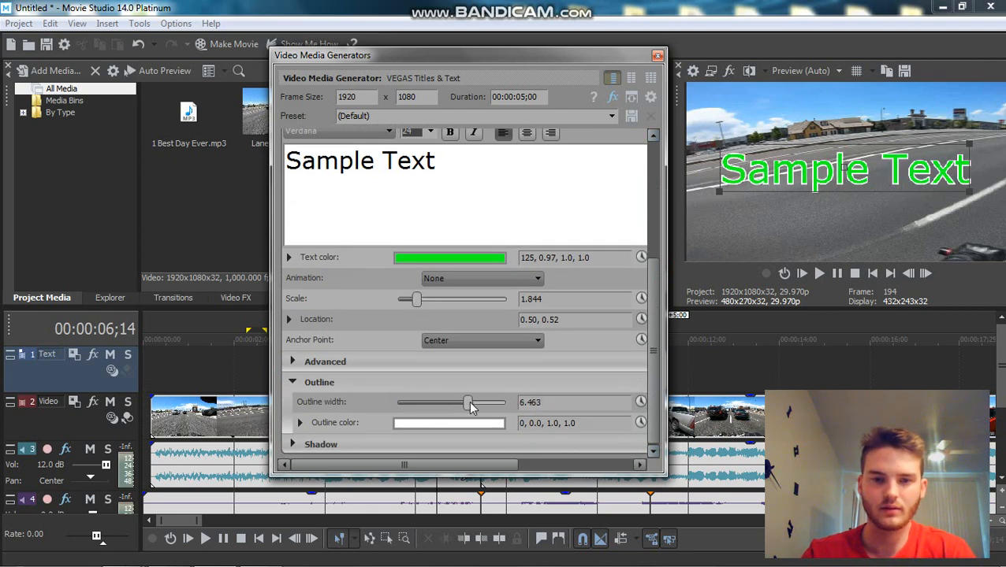
left_click(451, 429)
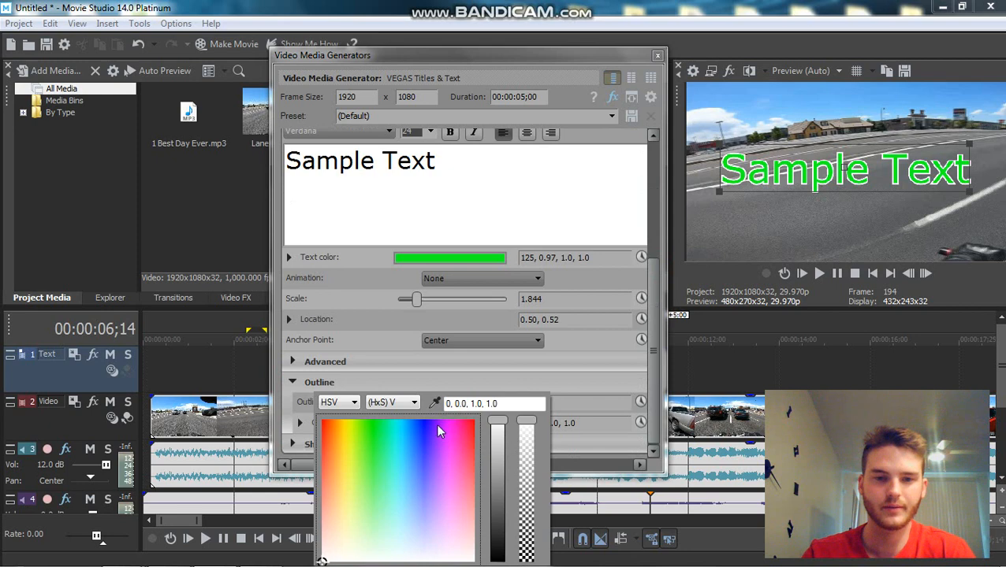
left_click(423, 427)
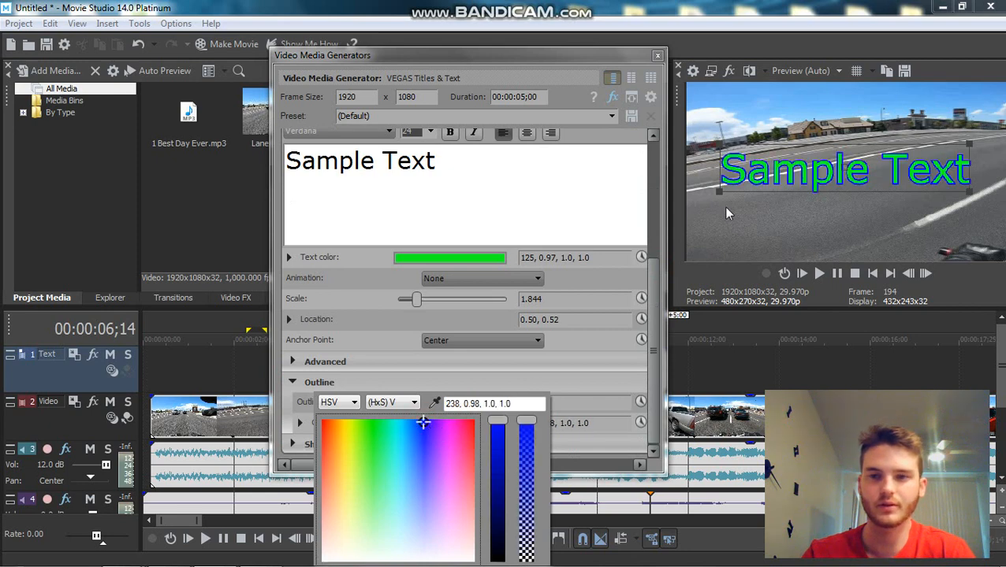
left_click(655, 59)
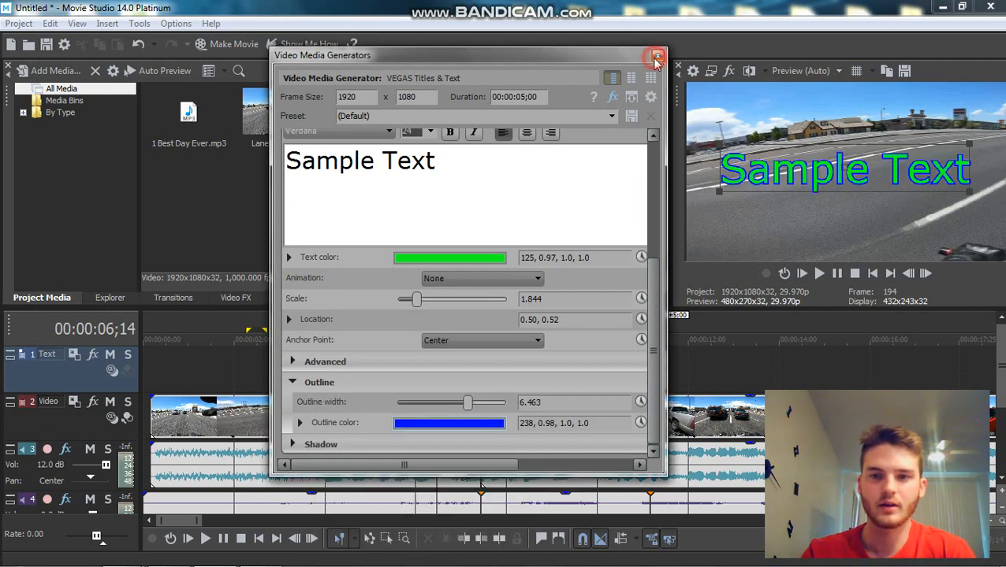
left_click(657, 56)
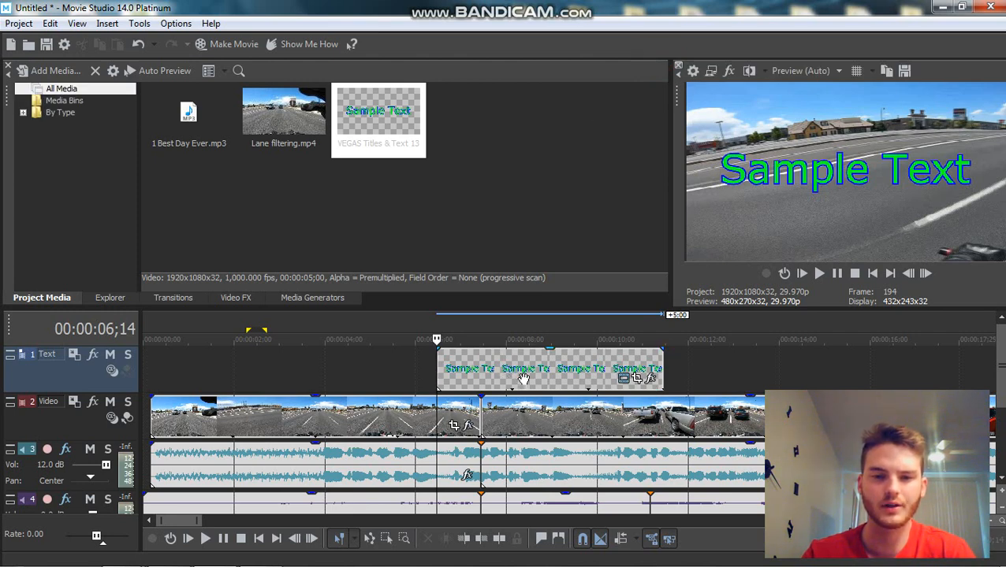
Test-move the Sample Text event along the Text track and return its start to 00:00:06;14.
mouse_move(525, 377)
left_mouse_down()
mouse_move(469, 376)
mouse_move(543, 376)
mouse_move(535, 364)
mouse_move(433, 362)
mouse_move(506, 369)
left_mouse_up()
left_click_drag(526, 369, 526, 368)
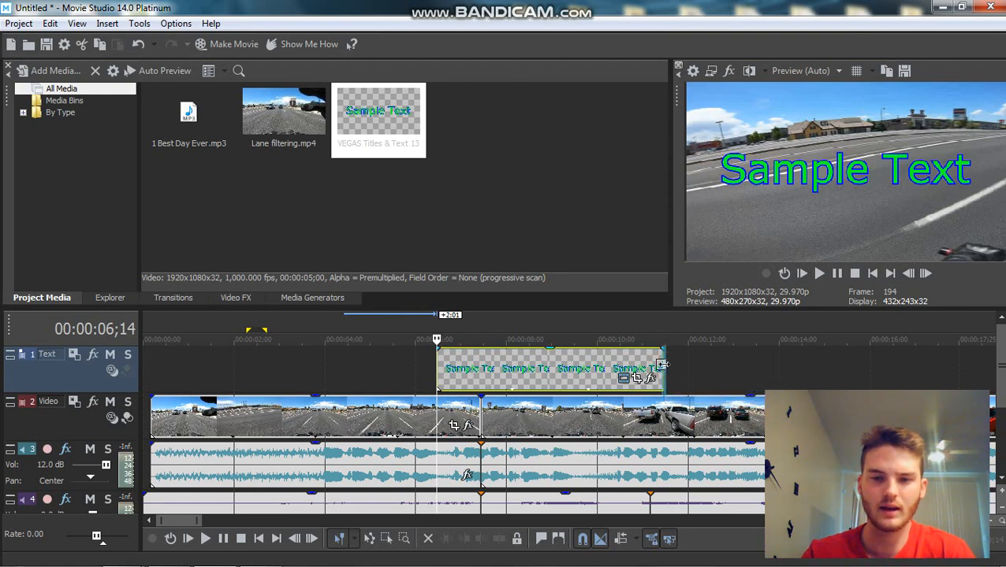
Shorten the Sample Text event by trimming its end 2:20 earlier, and place the timeline cursor at 00:00:10;00.
left_click_drag(662, 365, 494, 369)
left_click_drag(562, 371, 523, 370)
left_click(597, 372)
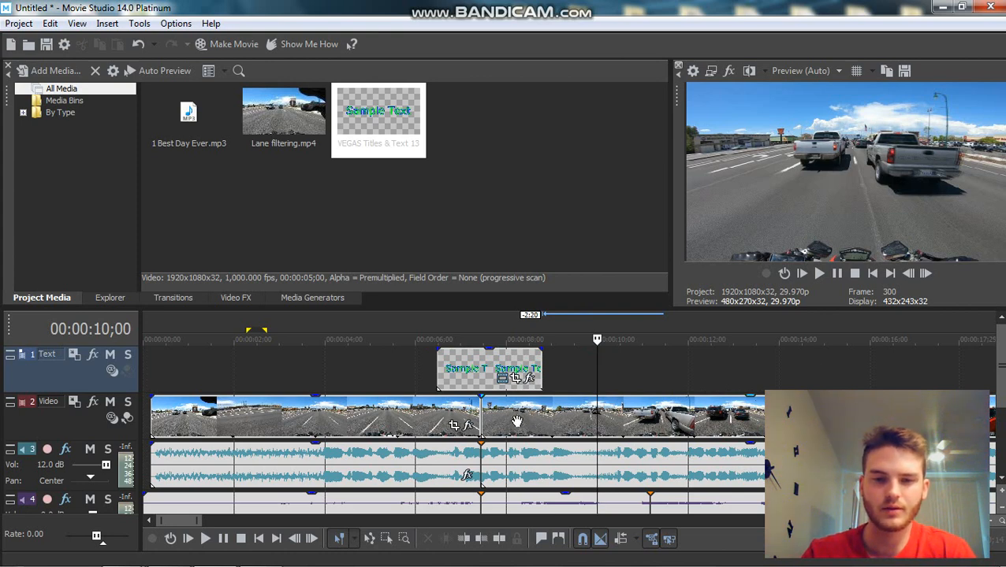
Shift the first video clip to the timeline start and separate the second clip from it, fitting the Sample Text event above the gap.
left_click_drag(426, 410, 381, 411)
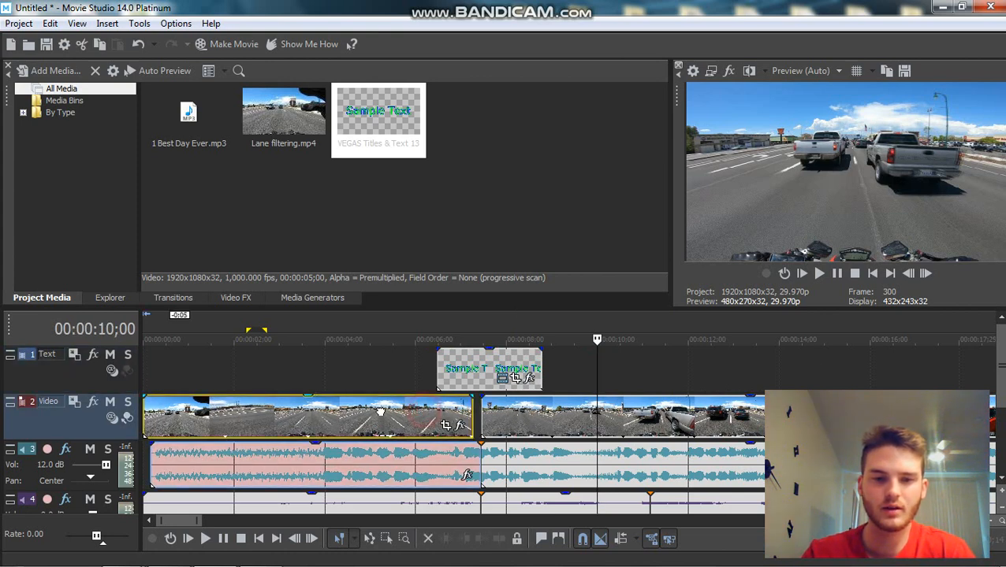
left_click_drag(545, 416, 657, 416)
left_click_drag(493, 369, 528, 369)
left_click_drag(629, 415, 617, 421)
Close the gap by butting the second video clip against the first, and move the Sample Text event 5:25 earlier.
left_click(467, 369)
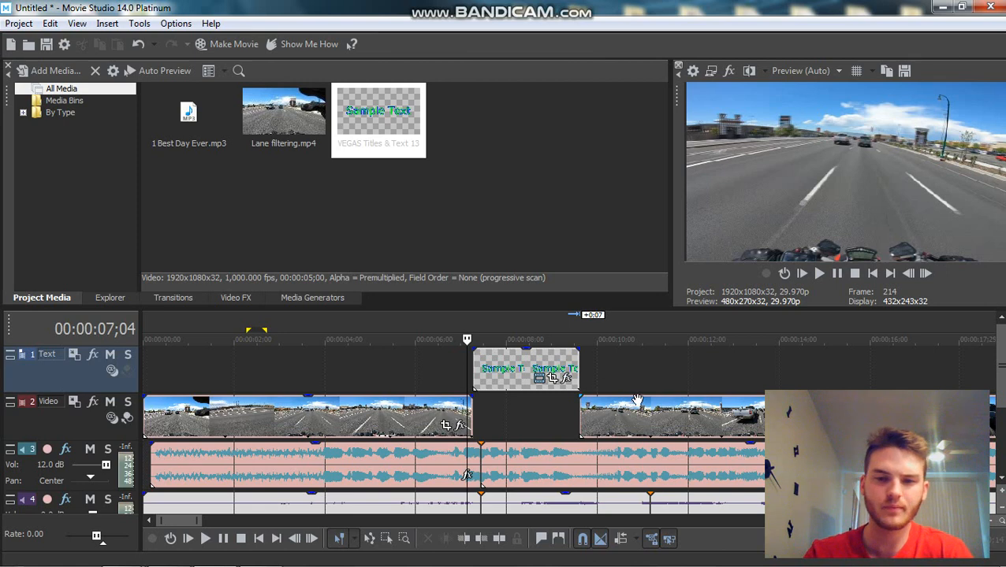
left_click_drag(636, 400, 519, 419)
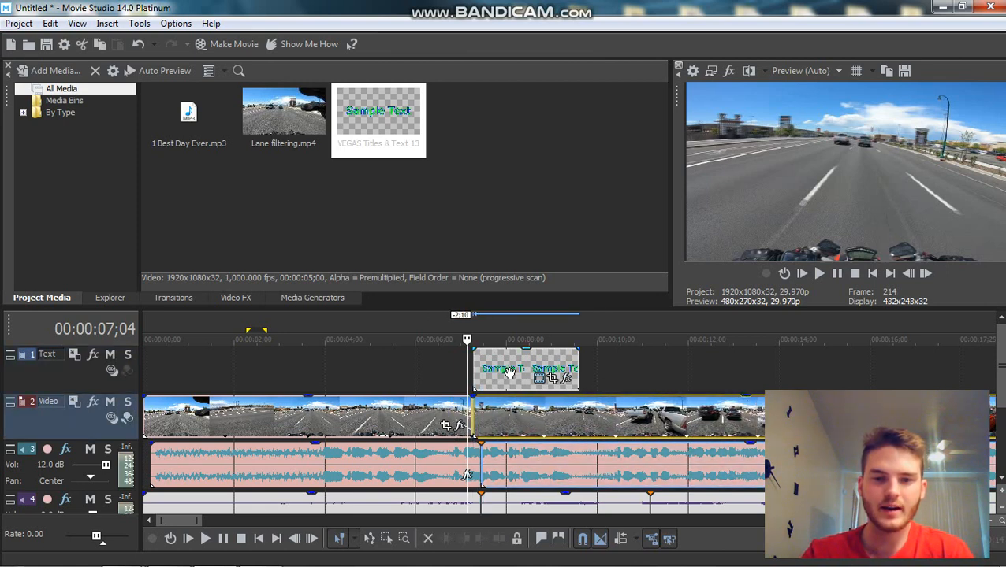
left_click_drag(508, 372, 243, 373)
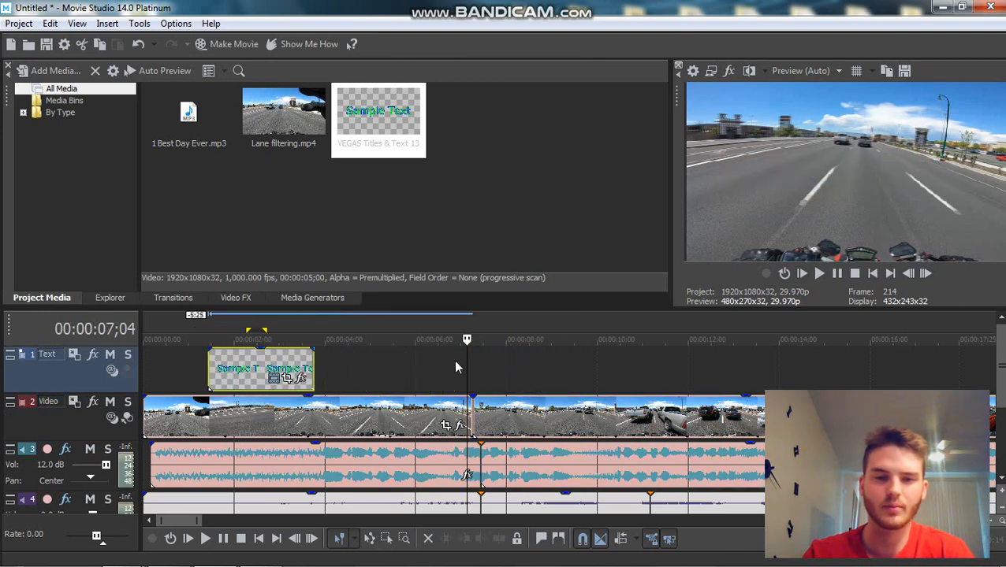
Start inserting a slideshow on the Text track at 00:00:09;11.
left_click(566, 369)
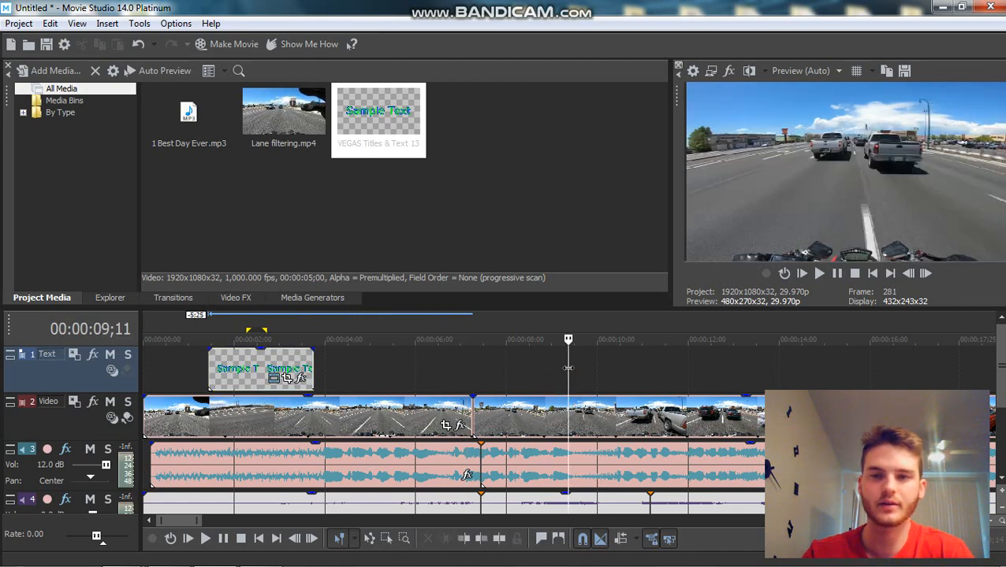
right_click(567, 368)
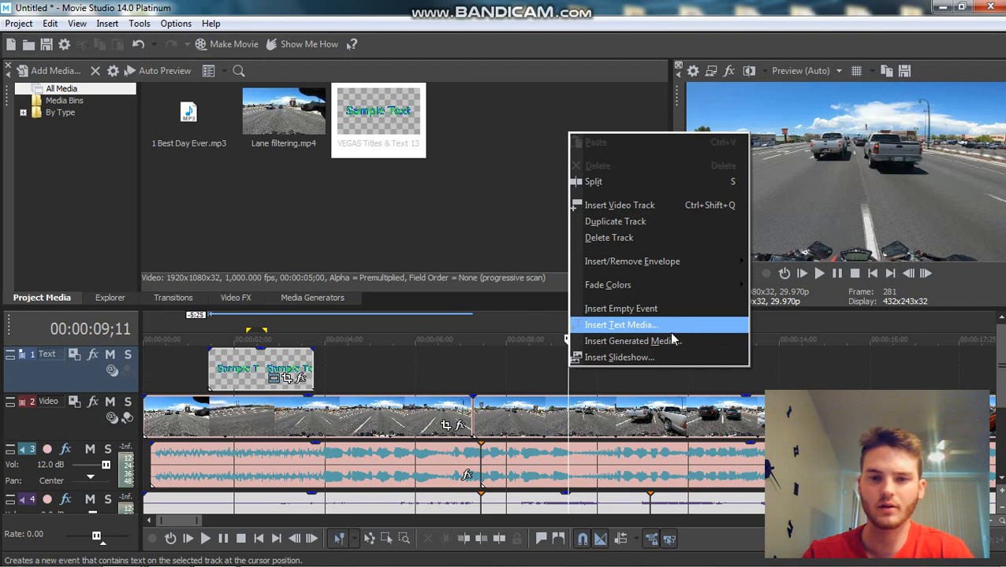
left_click(632, 359)
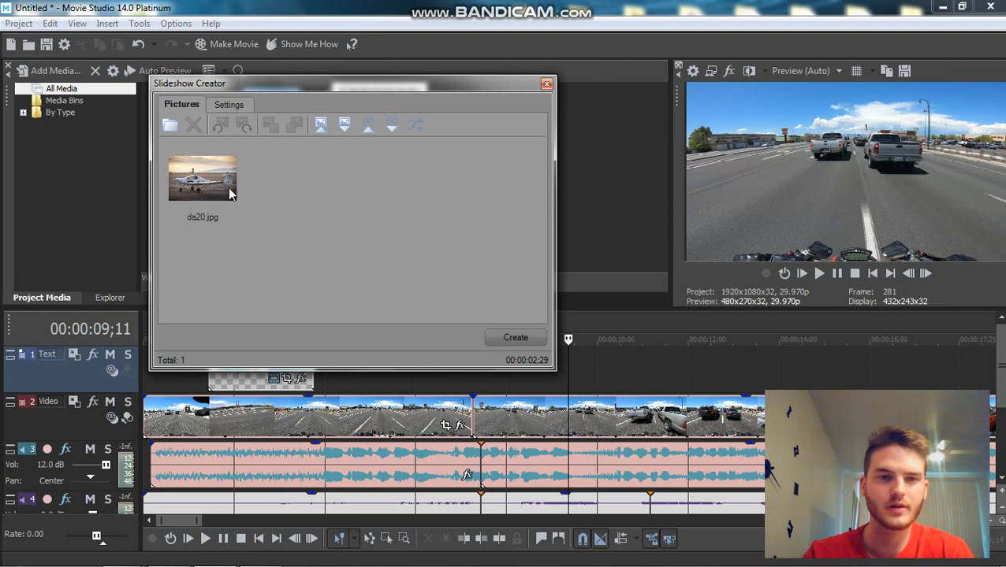
left_click(173, 134)
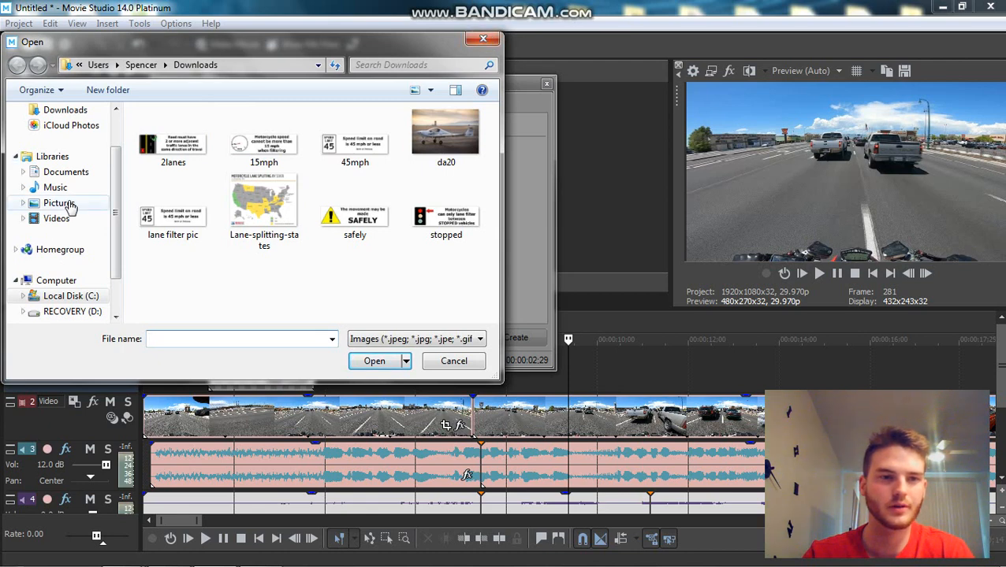
left_click_drag(117, 213, 116, 180)
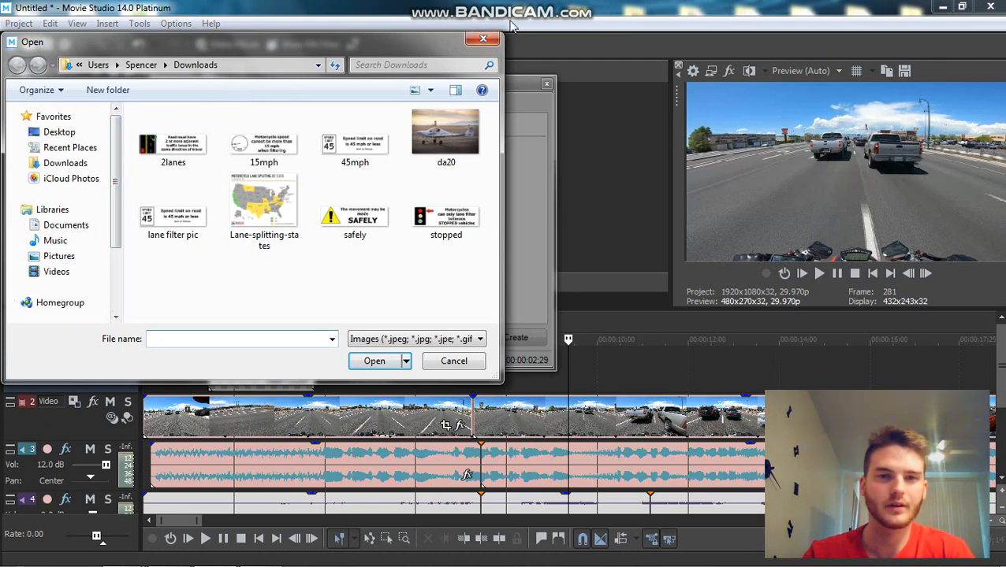
left_click(483, 39)
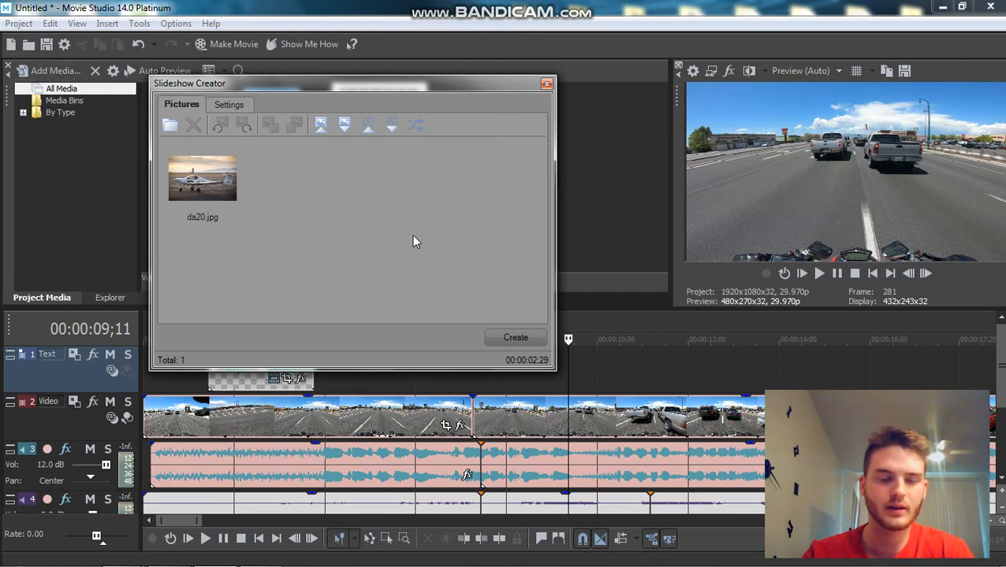
Create the slideshow from da20.jpg, close the creator, and shorten and shift the airplane picture event slightly earlier on the Text track.
left_click(506, 337)
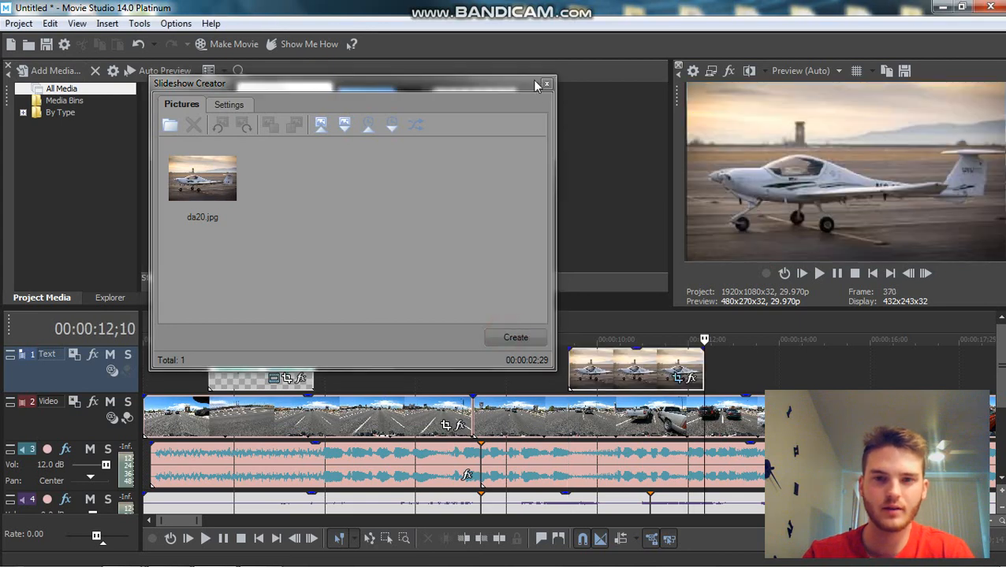
left_click(547, 84)
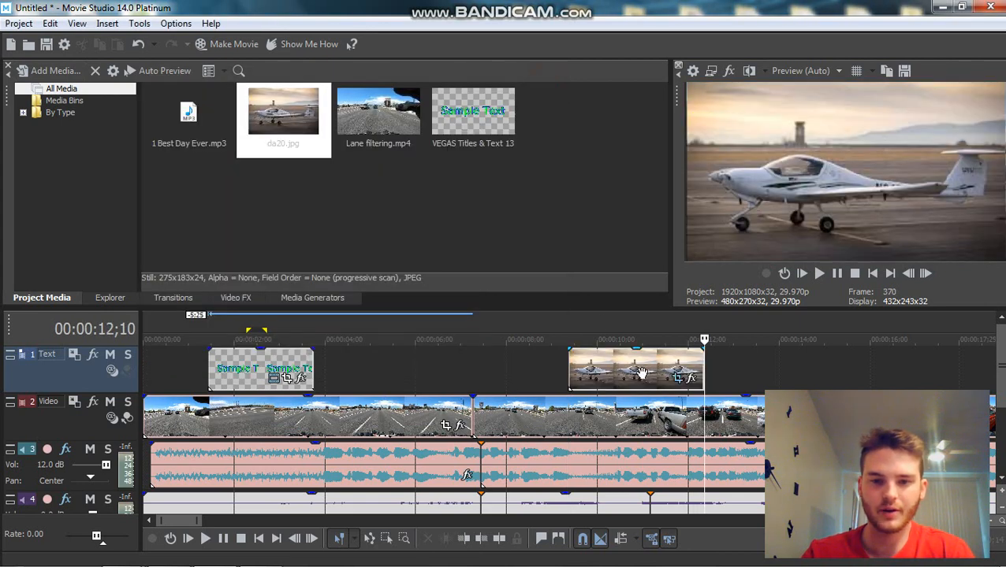
left_click_drag(633, 372, 569, 360)
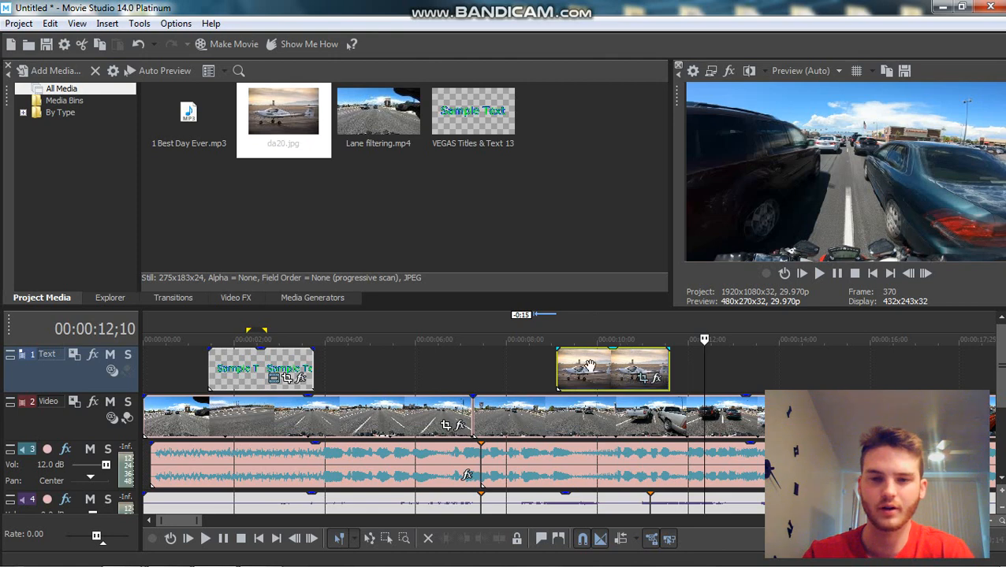
Try larger pan/crop frames on the da20 picture event, then settle on about 276.5 by 155.6 and close the event effects.
left_click(642, 378)
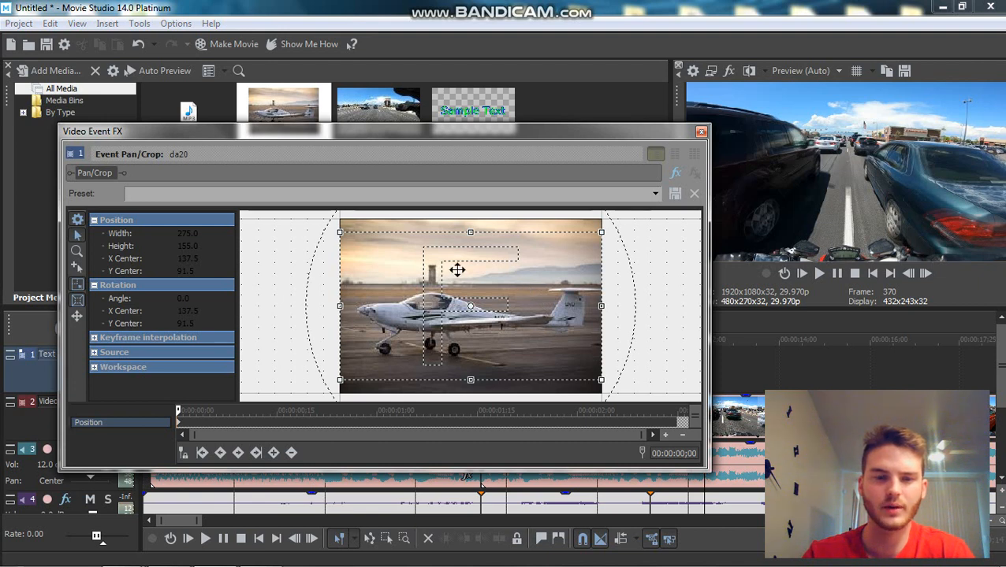
left_click_drag(470, 232, 495, 221)
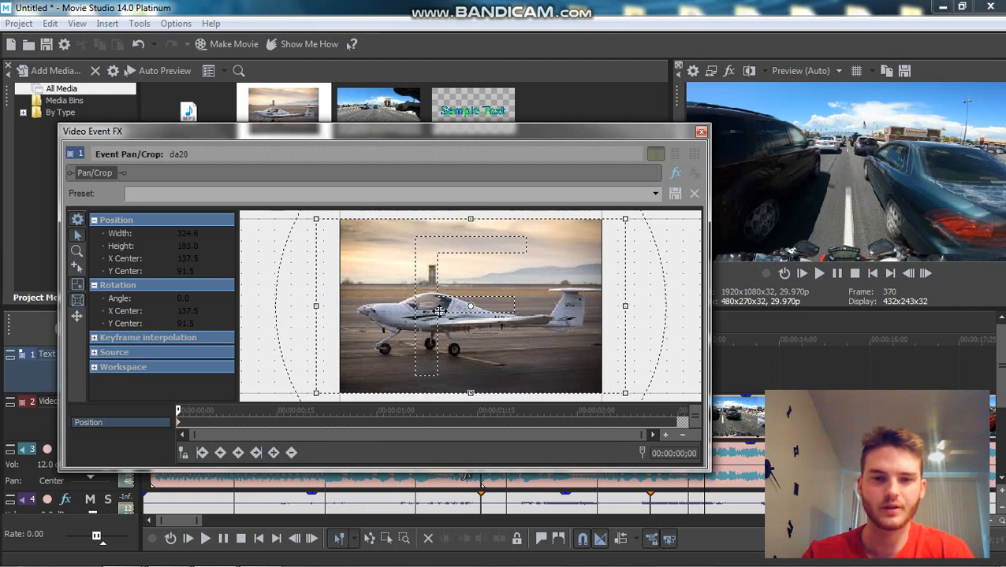
mouse_move(626, 304)
left_mouse_down()
mouse_move(603, 309)
mouse_move(642, 307)
mouse_move(609, 319)
mouse_move(625, 317)
left_mouse_up()
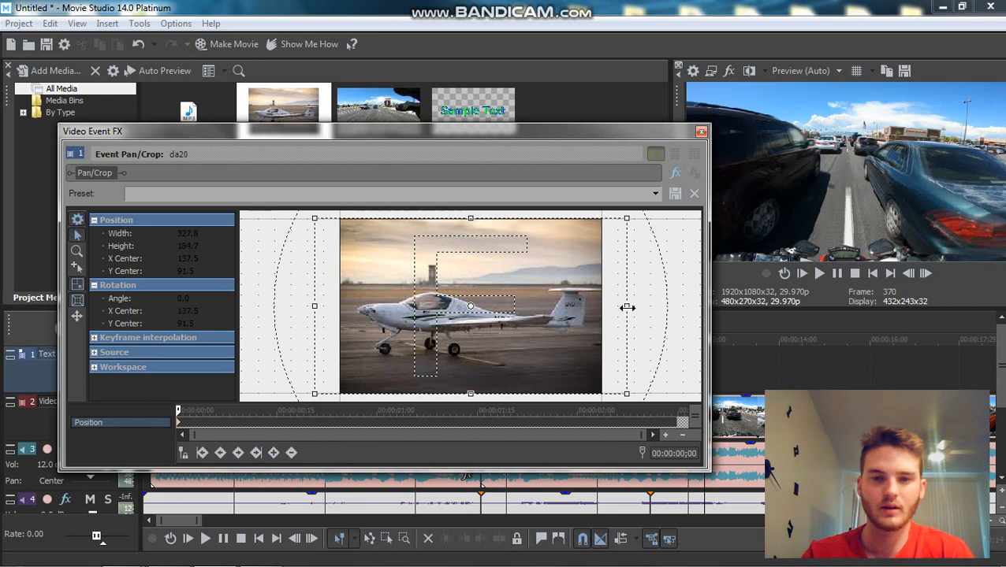
left_click_drag(627, 307, 603, 310)
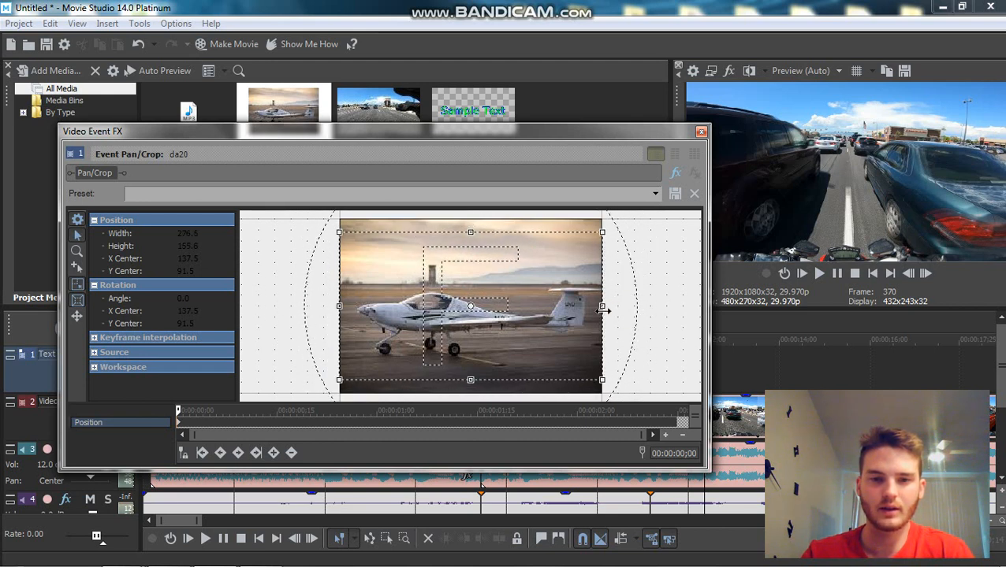
left_click(700, 132)
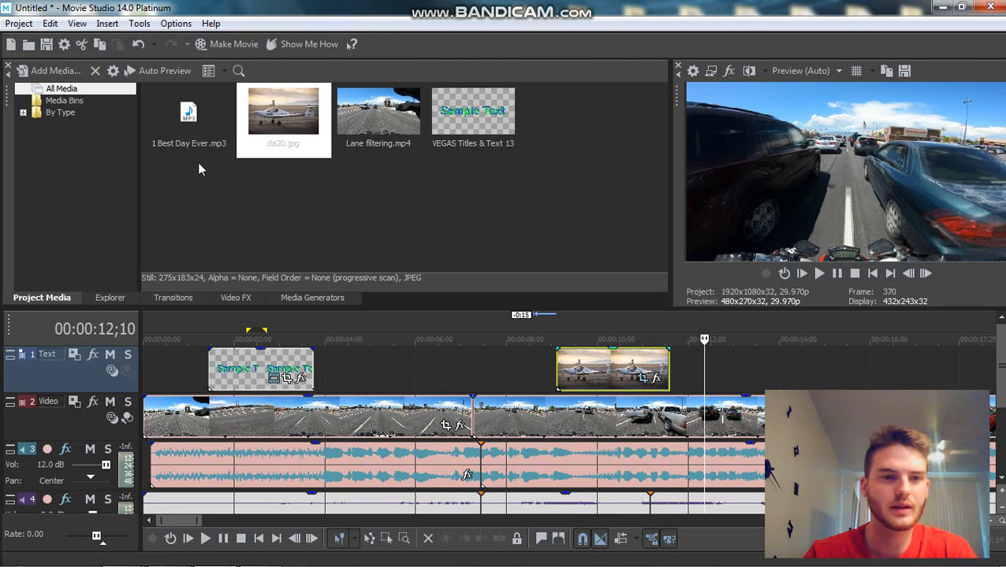
left_click(19, 23)
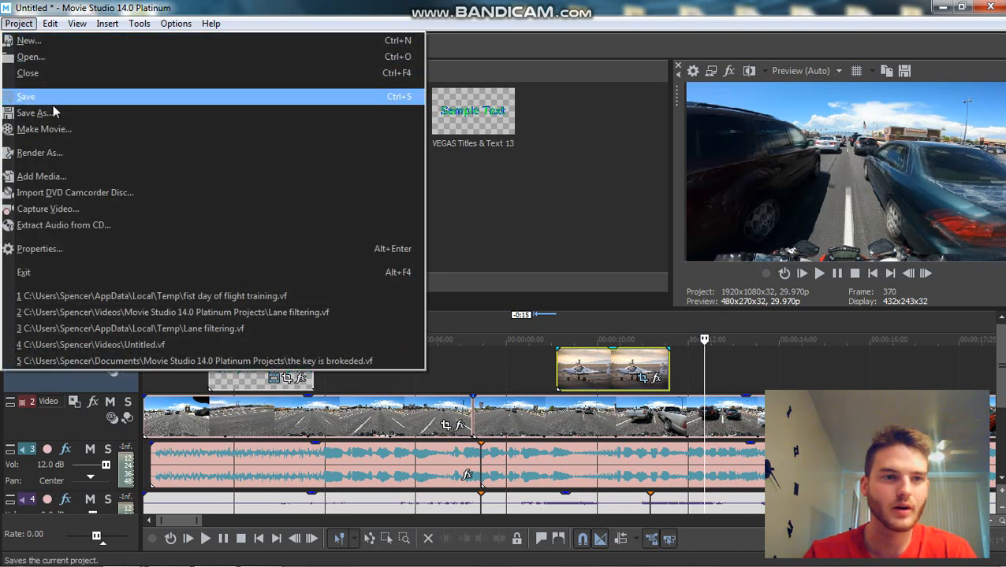
left_click(460, 32)
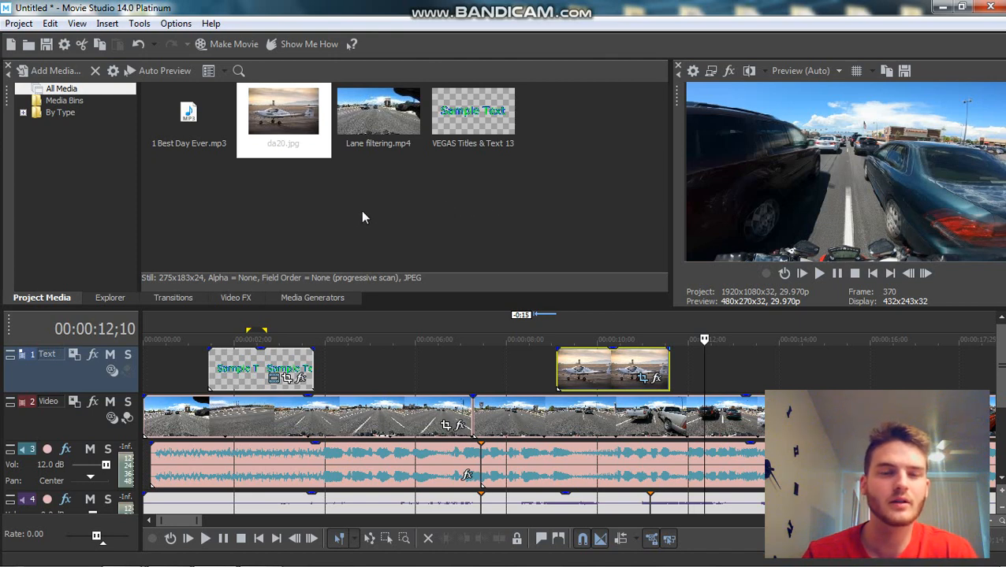
Make the movie to the hard drive, naming it "how to" in MP4 format, and start rendering.
left_click(230, 46)
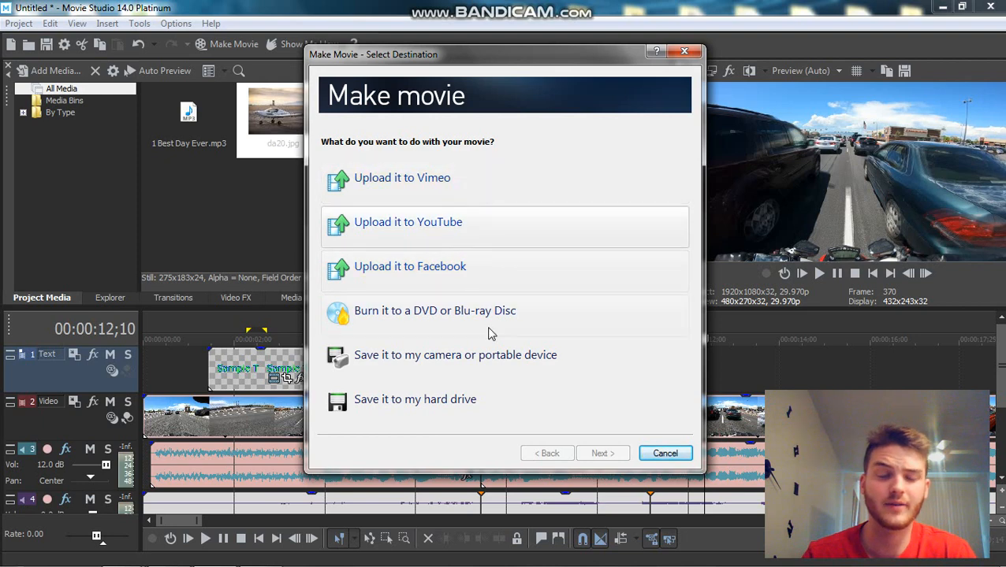
left_click(417, 408)
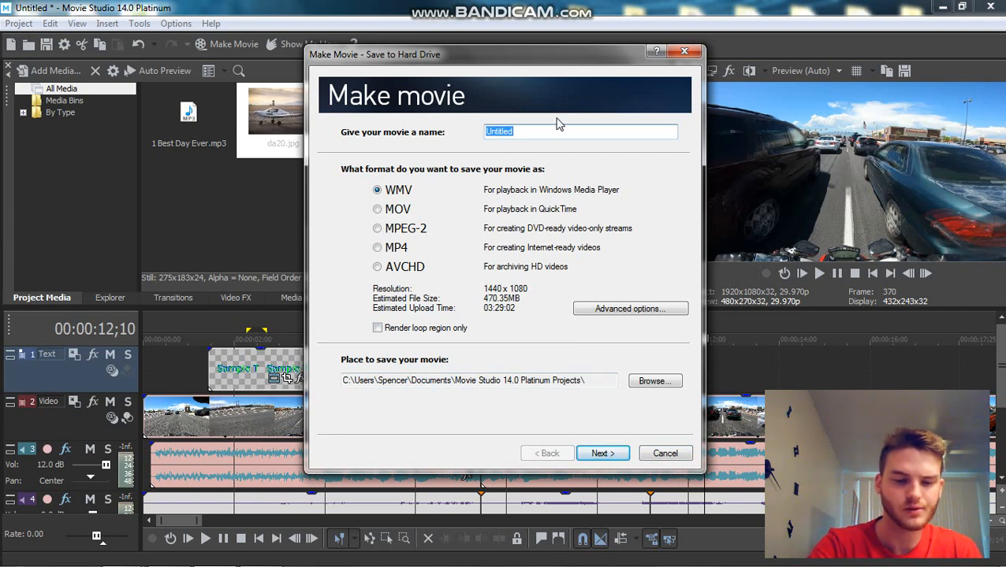
type("how t")
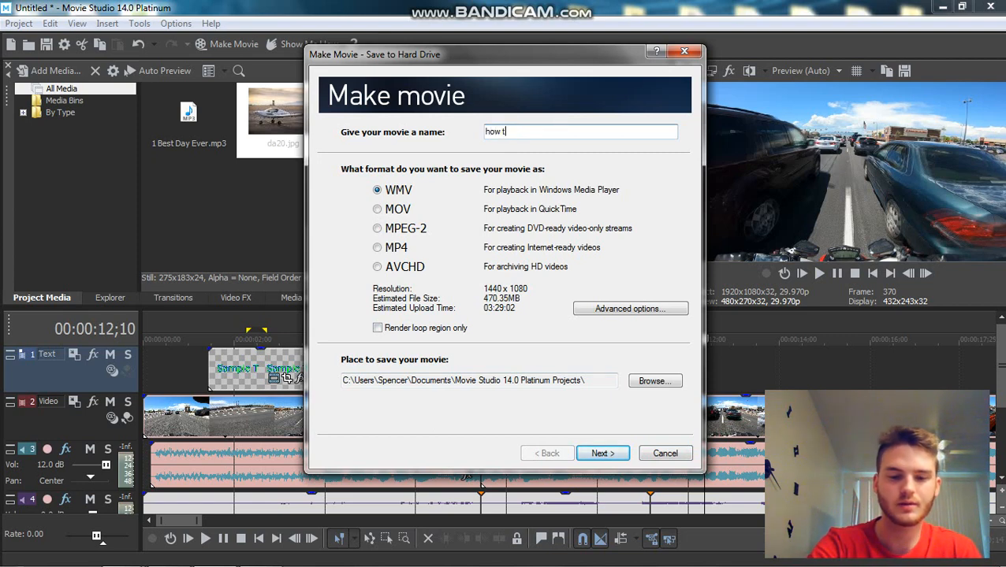
type("o")
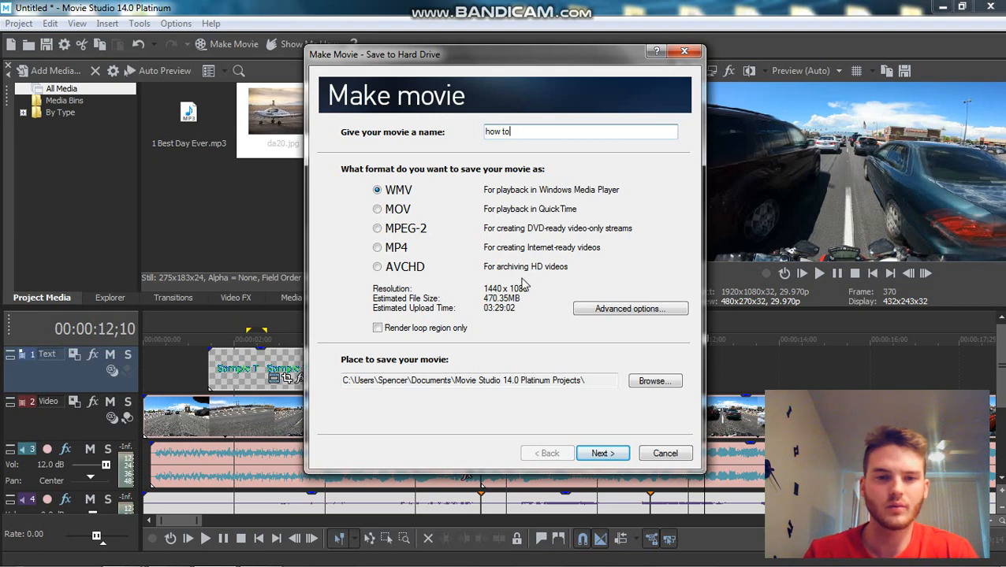
left_click(378, 249)
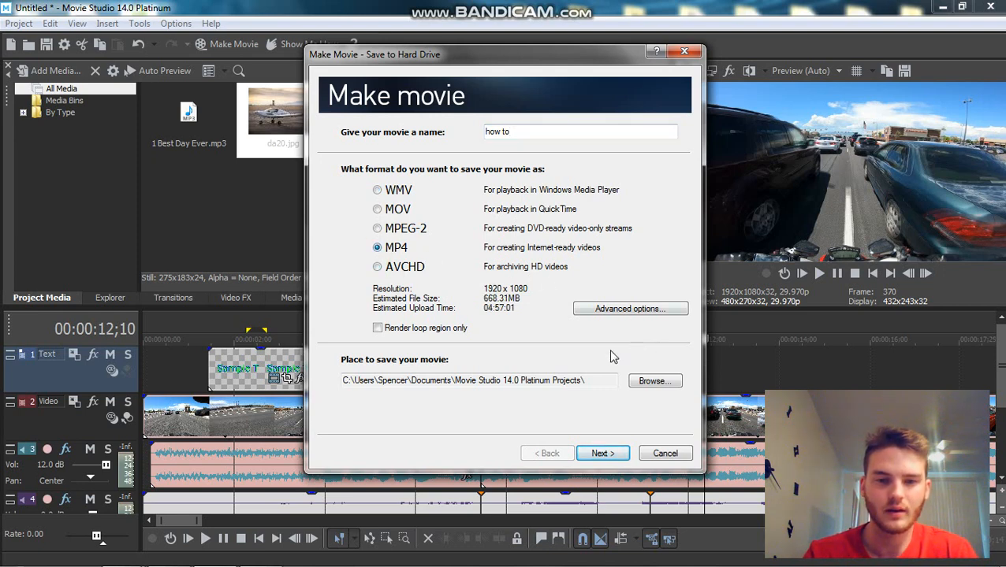
left_click(604, 453)
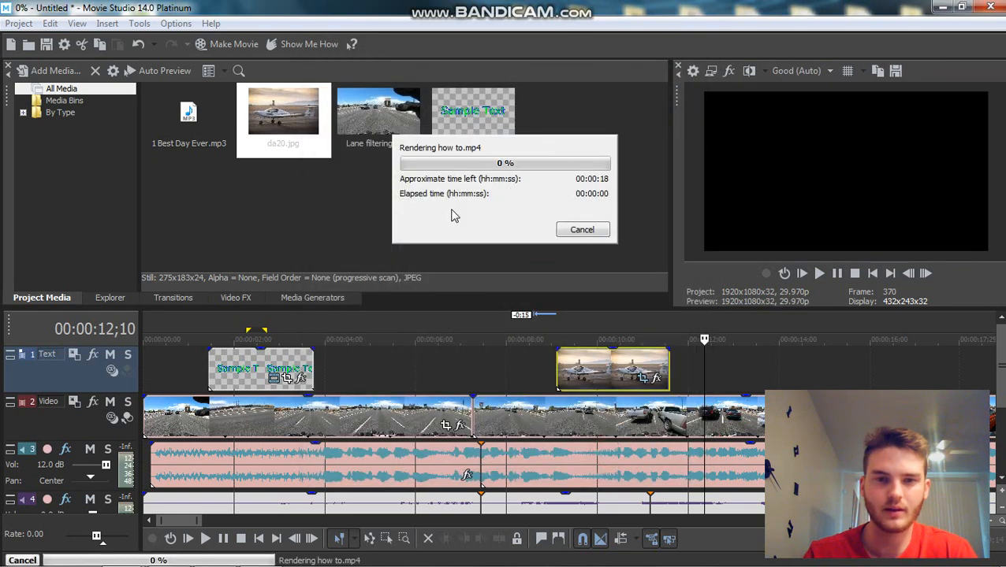